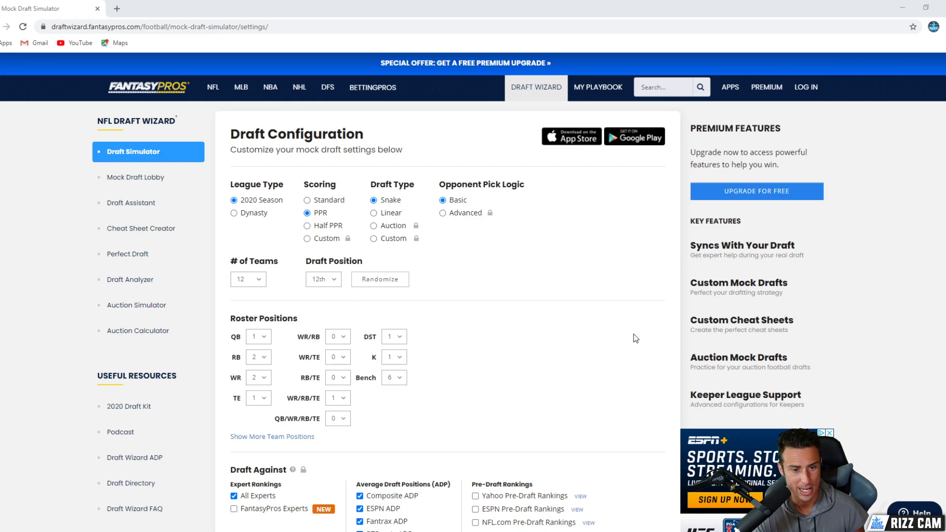
Start the mock draft with the current draft configuration and dismiss the welcome tour offer
scroll(315, 339, down, 7)
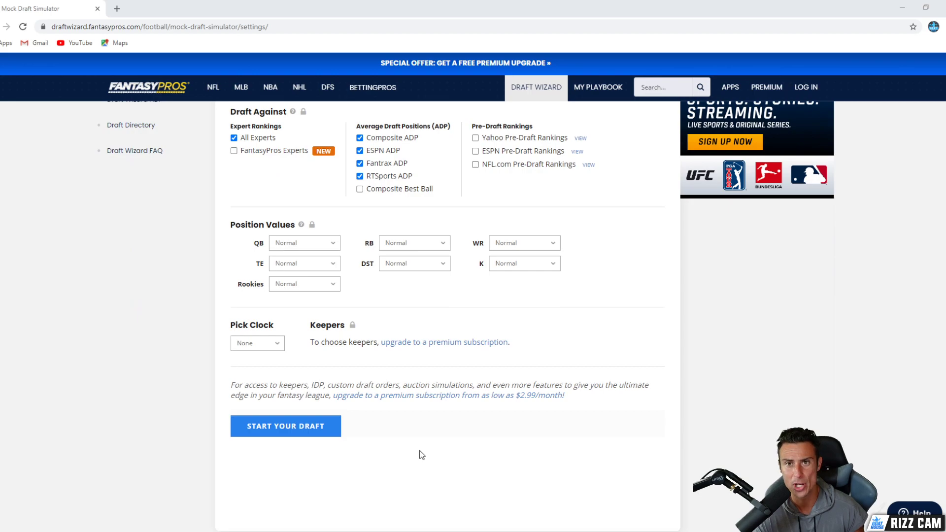
click(286, 426)
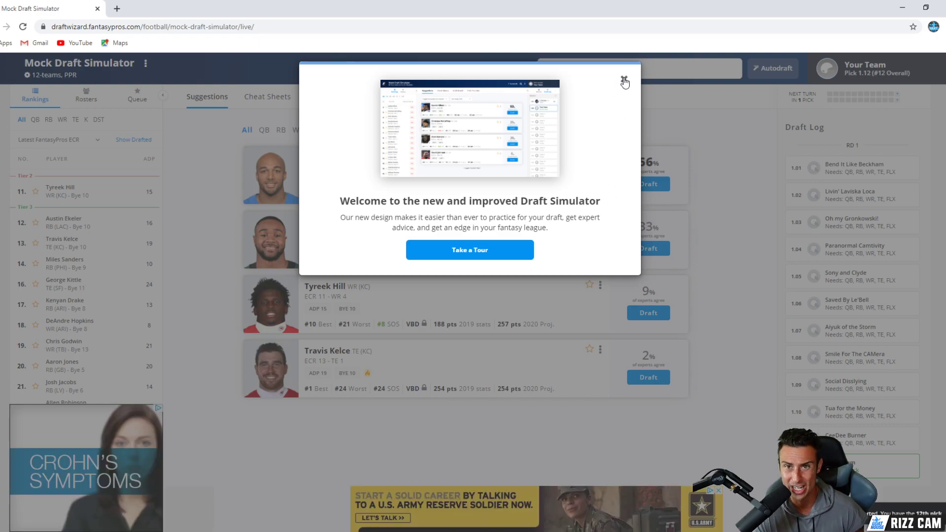
click(624, 81)
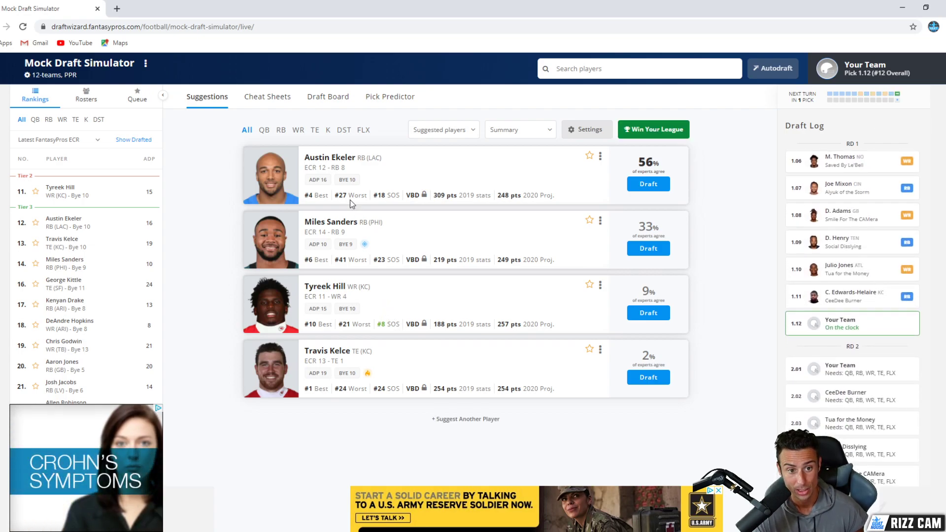
Compare the wide receiver and running back suggestions, drafting Austin Ekeler at pick 1.12 and Chris Godwin at pick 2.01
click(297, 131)
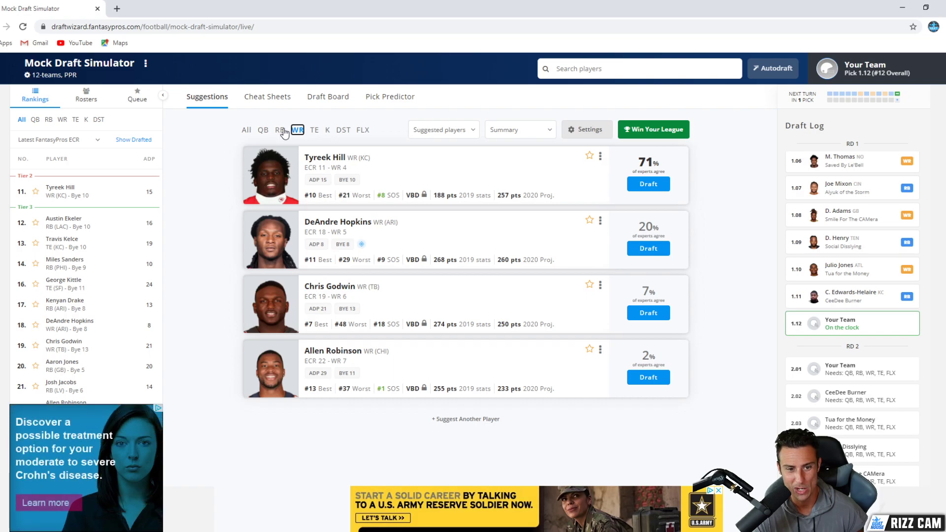
click(280, 130)
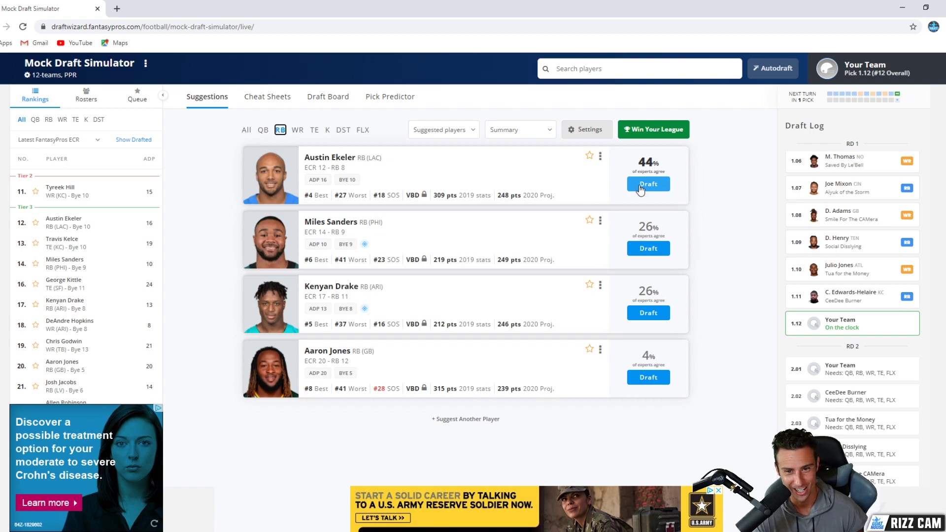
click(642, 190)
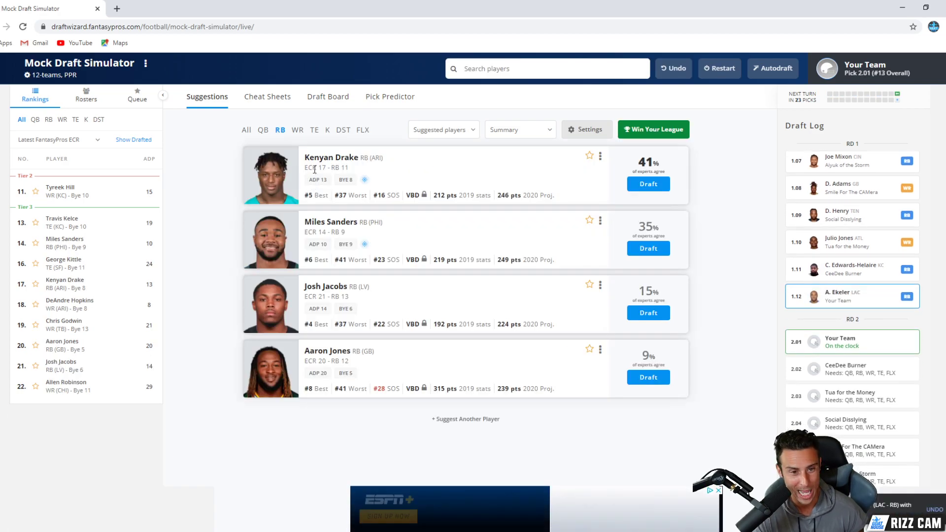
click(301, 133)
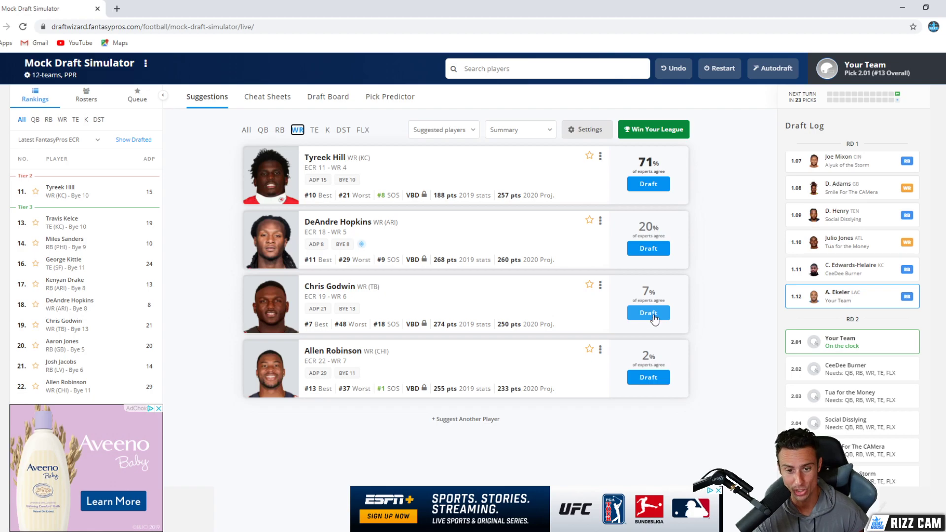
click(652, 315)
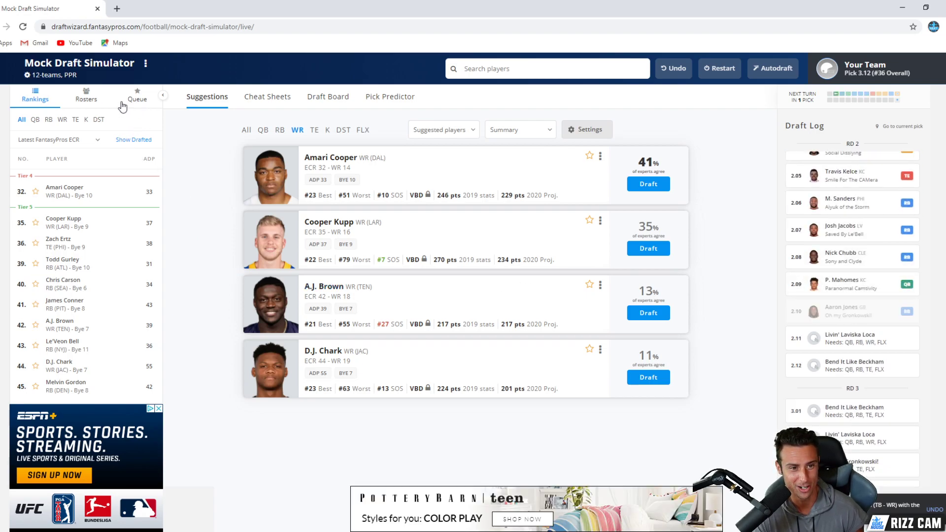
Show your team's roster, compare running backs with wide receivers, and draft Cooper Kupp at pick 3.12
click(88, 105)
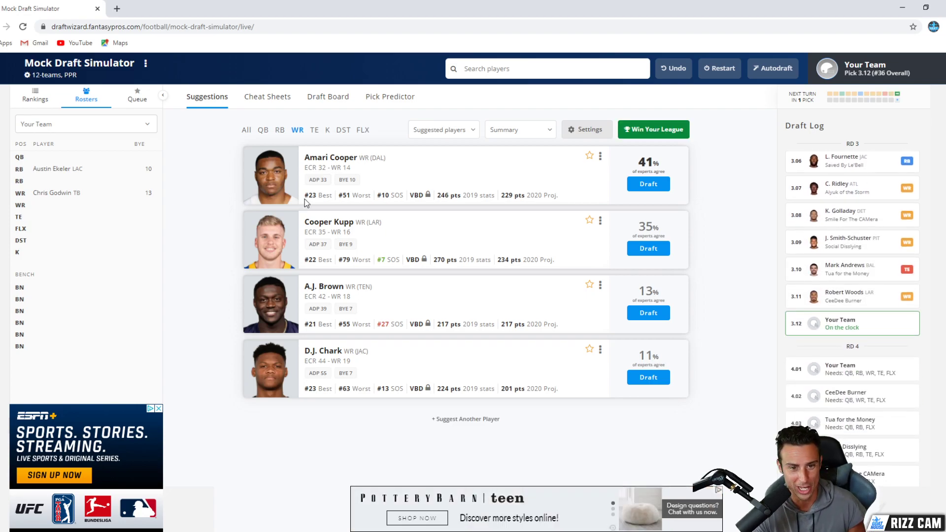
click(279, 131)
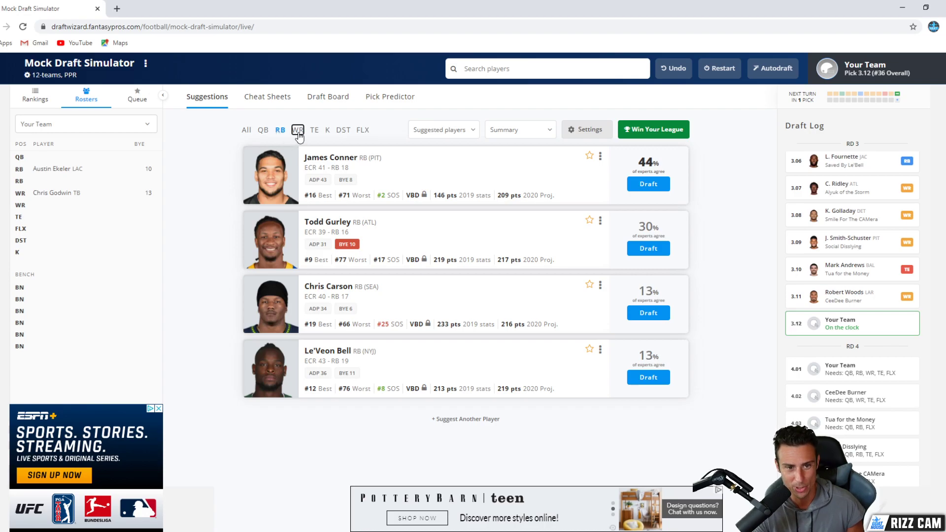
click(297, 131)
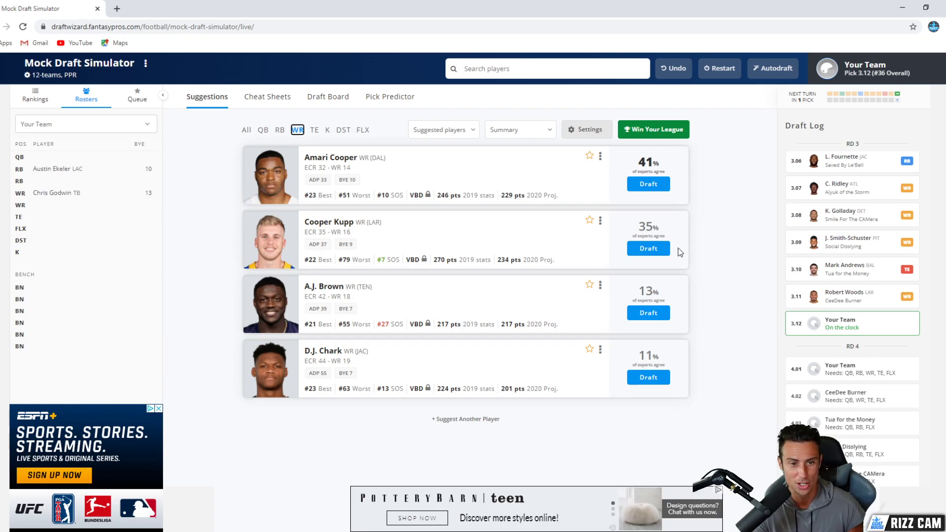
click(650, 249)
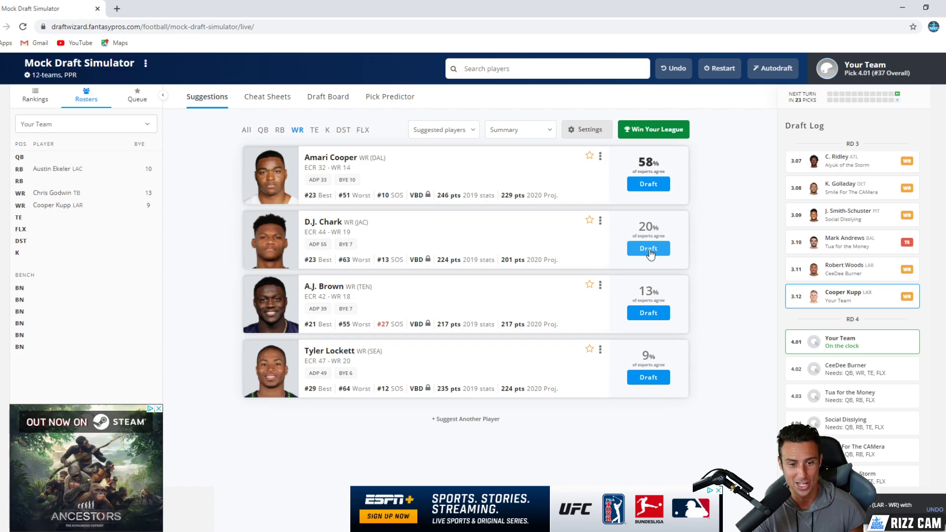
Add another player to the wide receiver suggestions and compare them with the suggested running backs
click(443, 419)
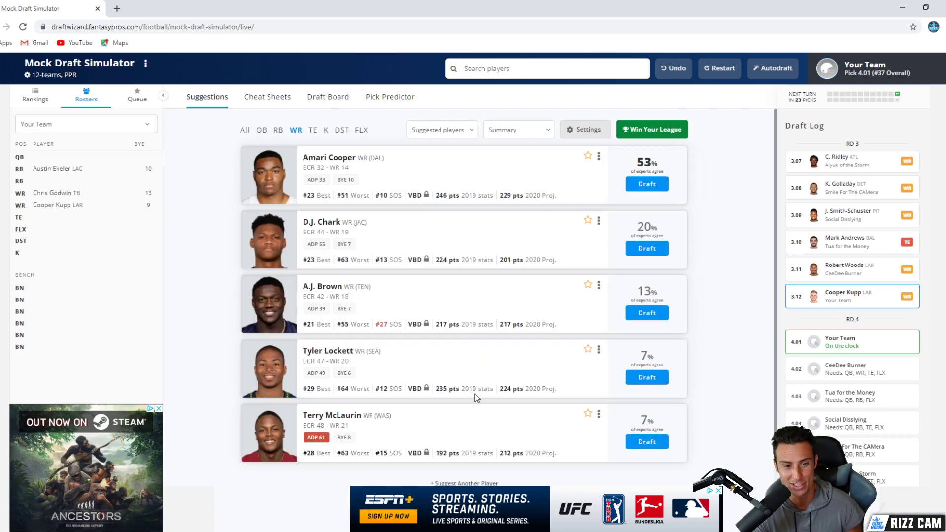
scroll(464, 400, down, 1)
scroll(464, 400, up, 1)
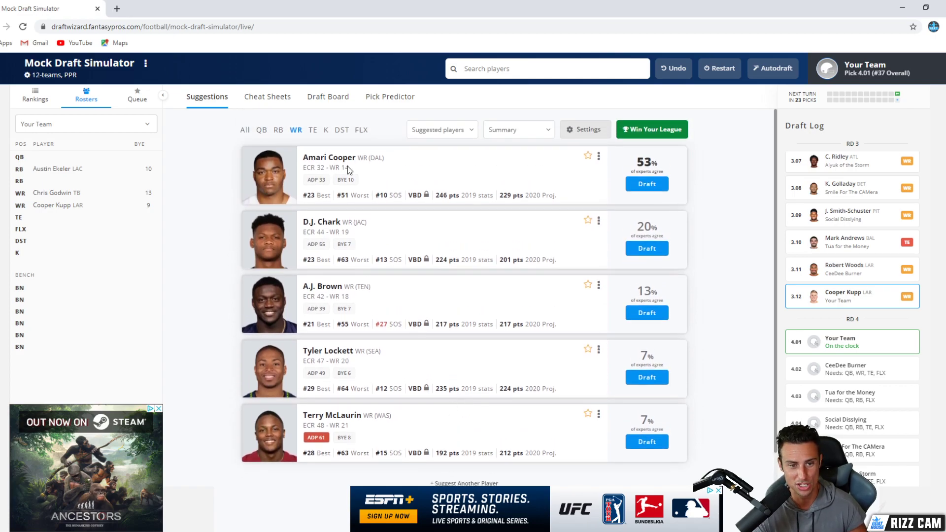
click(279, 130)
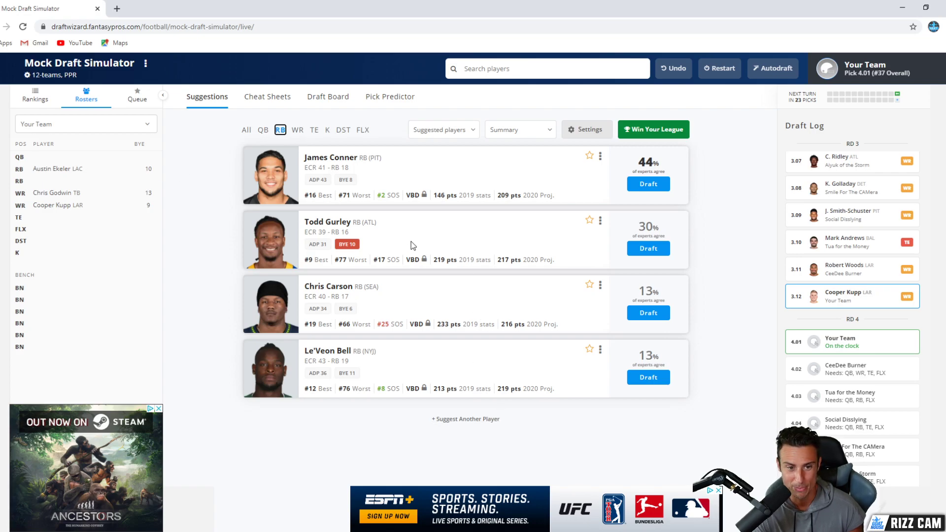
Expand the running back and wide receiver rankings in the cheat sheets, and draft Amari Cooper at pick 4.01
click(259, 96)
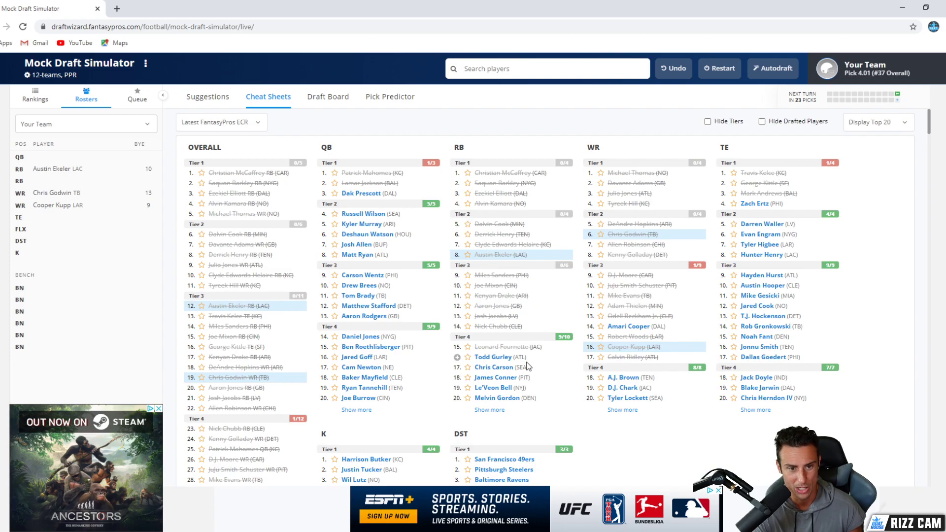
scroll(527, 365, down, 1)
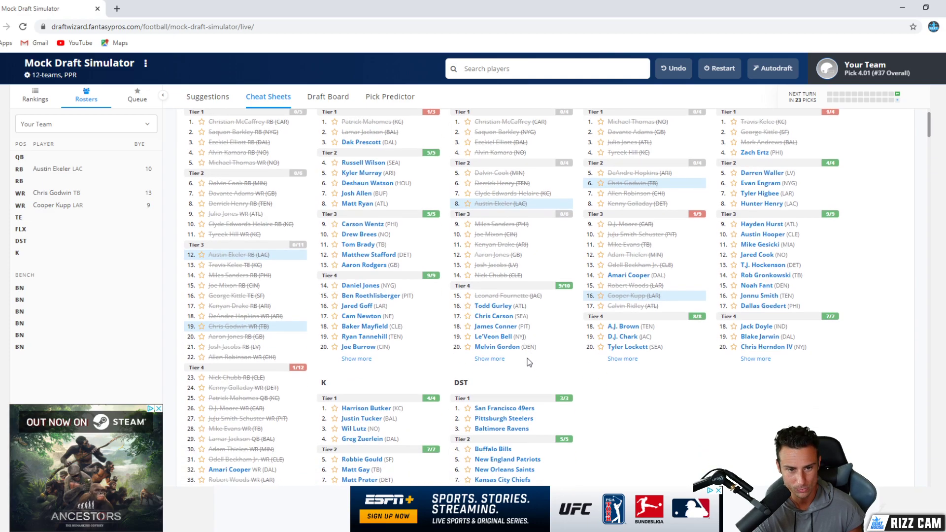
scroll(529, 360, up, 1)
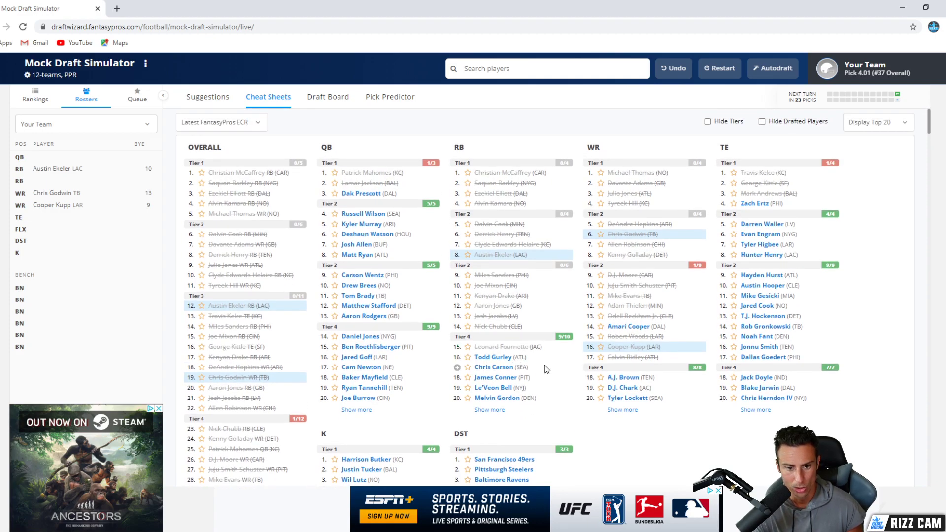
scroll(545, 365, down, 1)
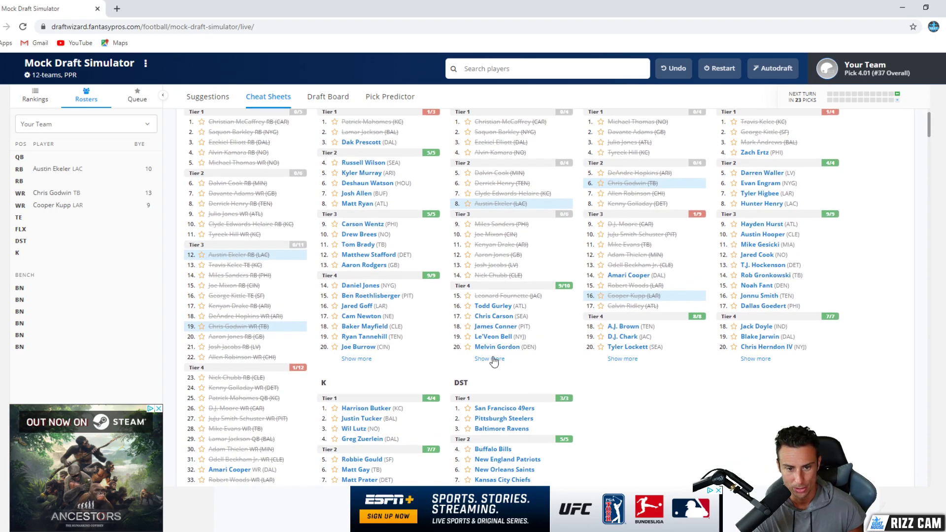
click(492, 359)
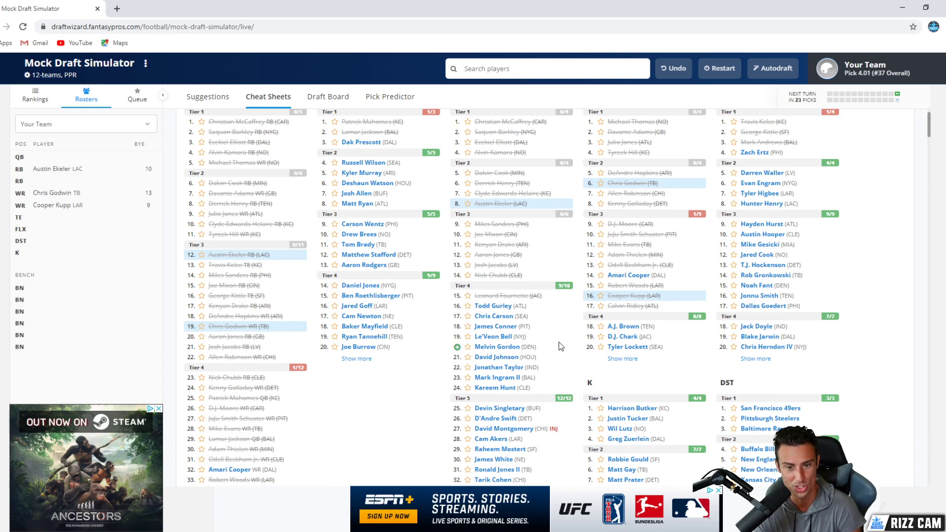
click(611, 359)
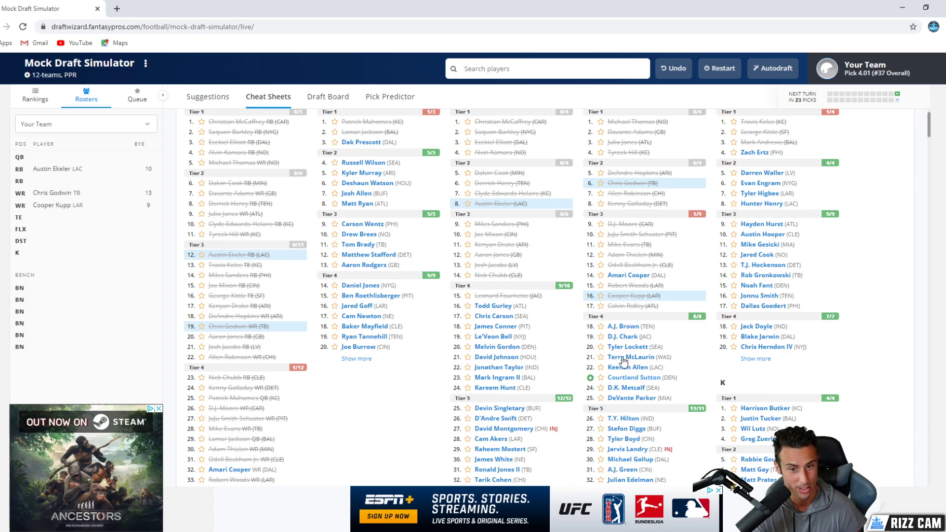
click(629, 275)
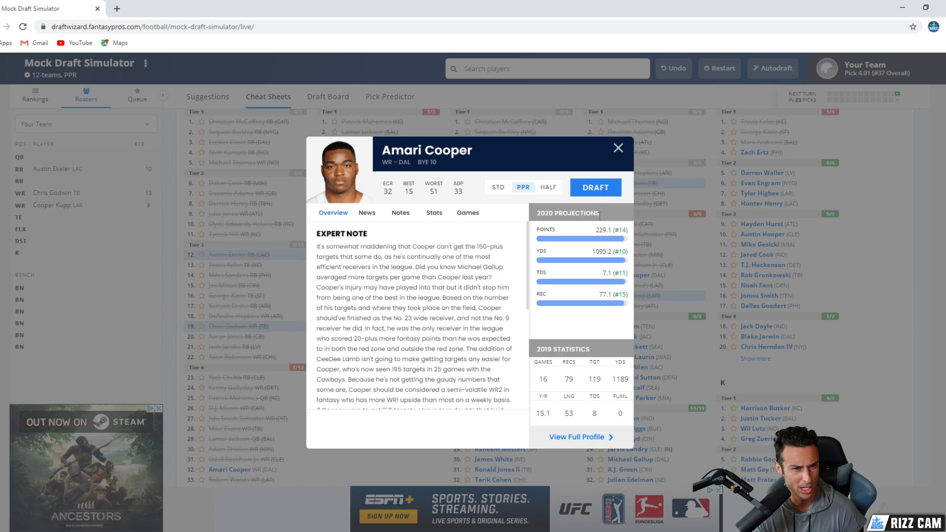
click(603, 191)
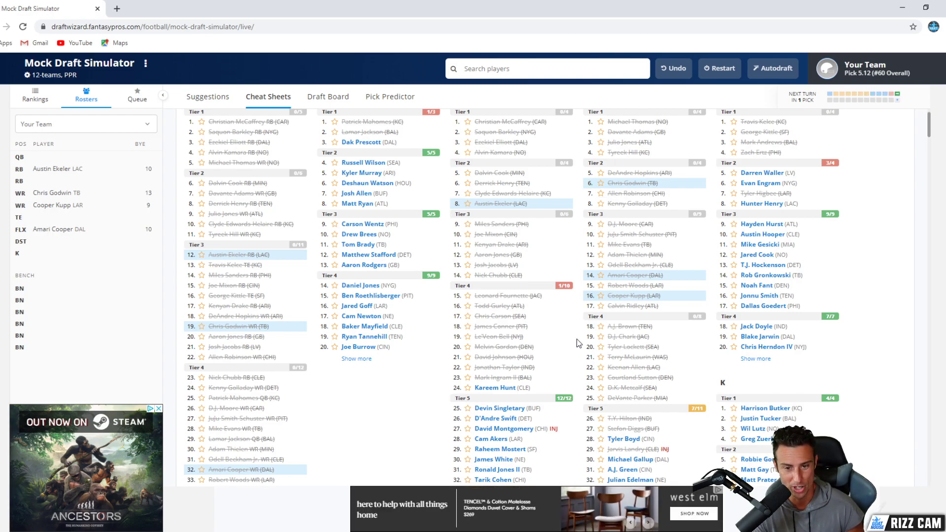
Review the remaining players by tier in the cheat sheets and draft running back Phillip Lindsay at pick 5.12
scroll(534, 396, down, 2)
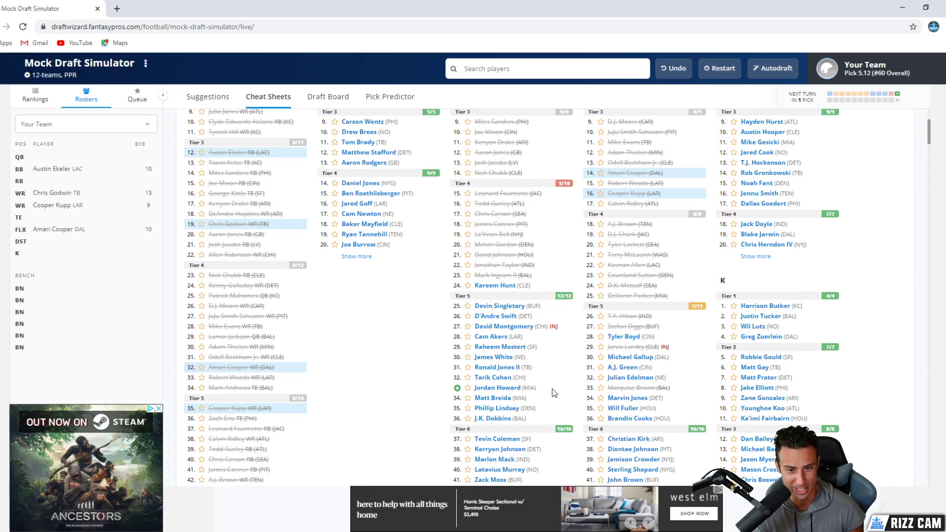
scroll(556, 391, up, 3)
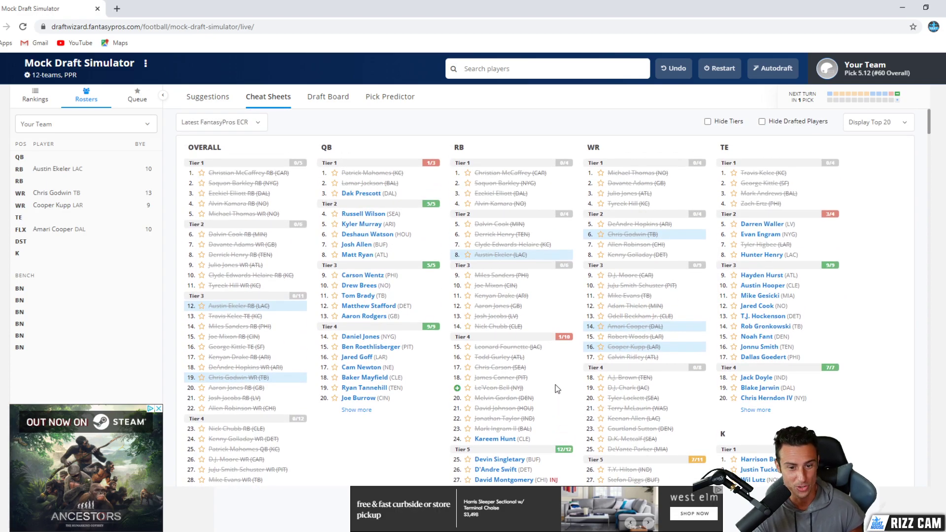
scroll(557, 390, down, 1)
scroll(560, 376, down, 3)
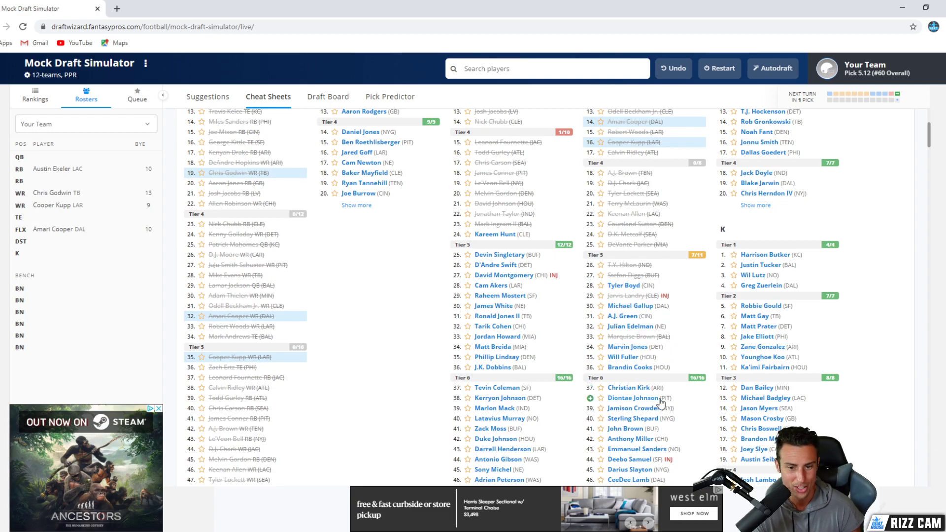
scroll(616, 370, up, 1)
scroll(615, 370, up, 3)
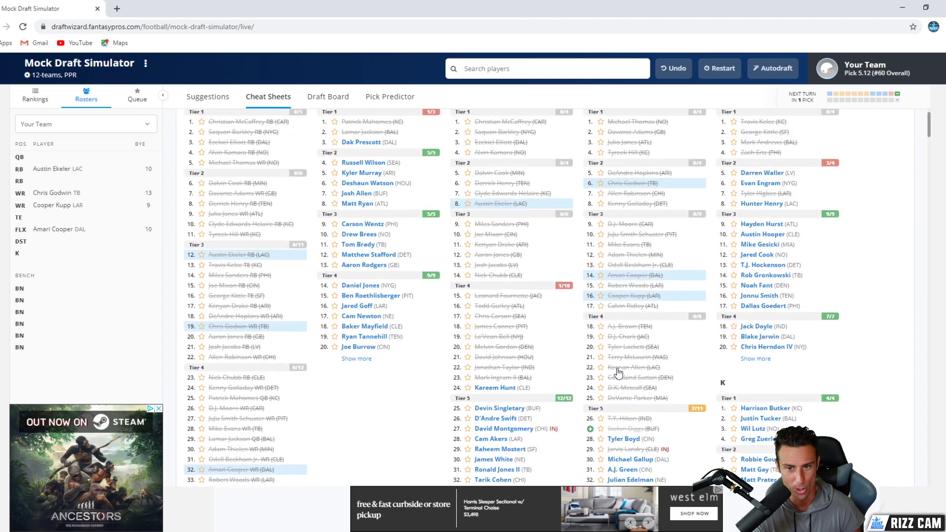
scroll(620, 374, down, 2)
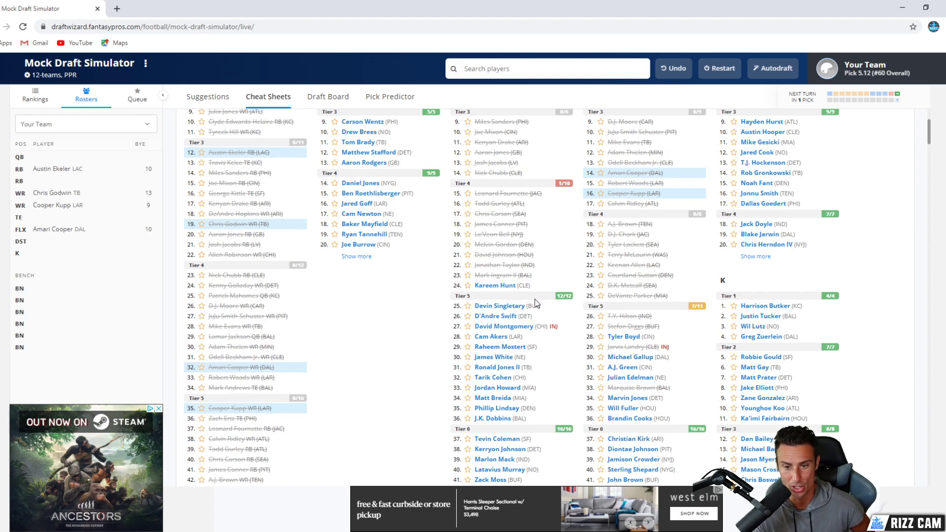
mouse_move(531, 301)
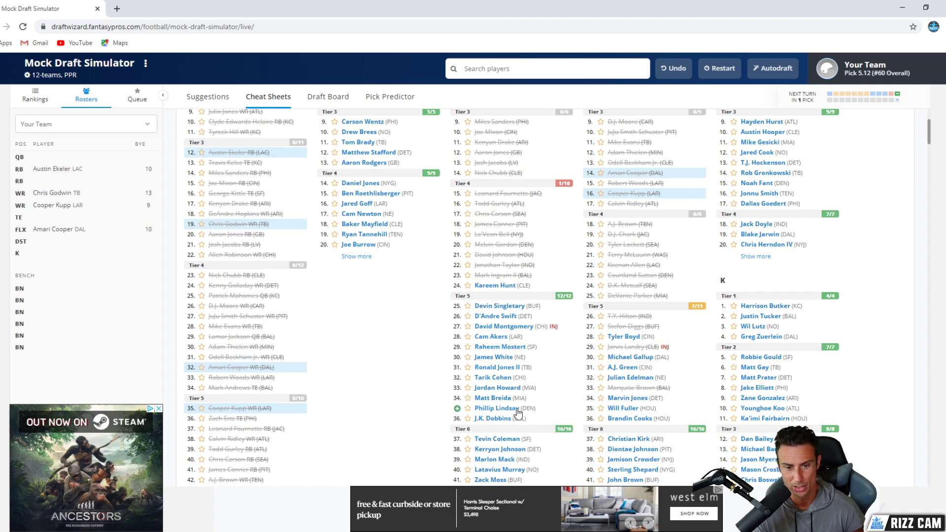
click(502, 412)
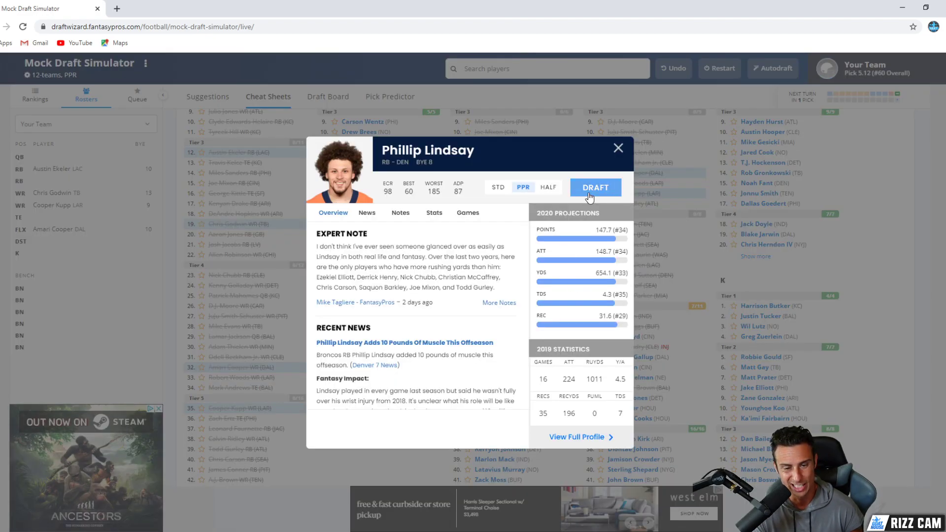
click(589, 197)
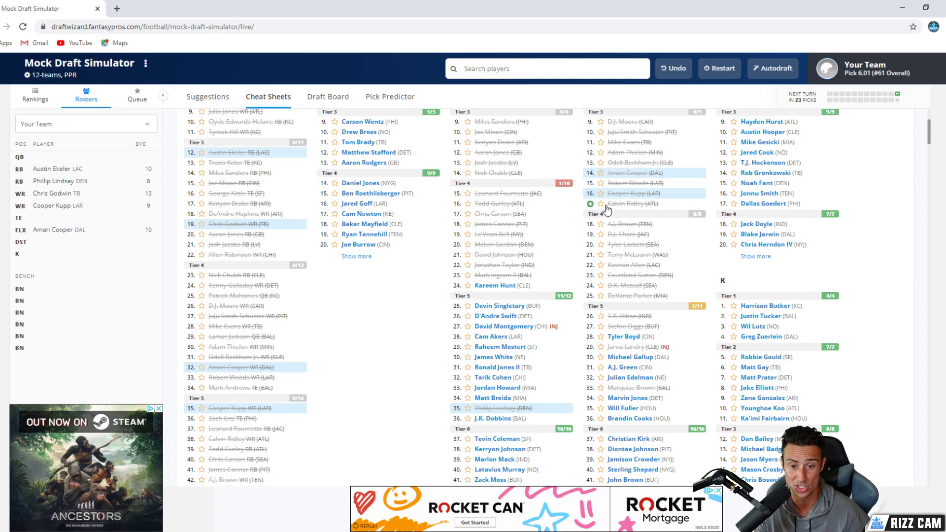
Draft running back Kareem Hunt from the cheat sheet rankings at pick 6.01
scroll(533, 415, up, 2)
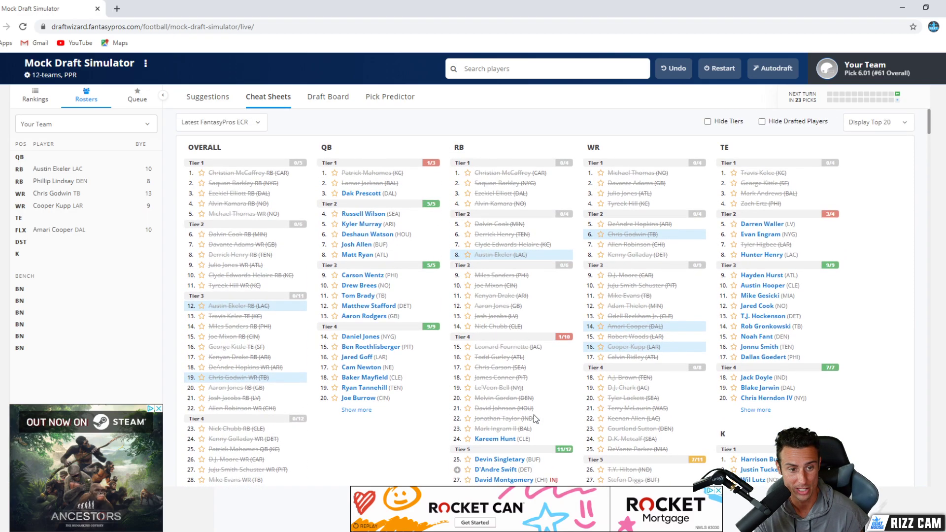
scroll(534, 415, down, 1)
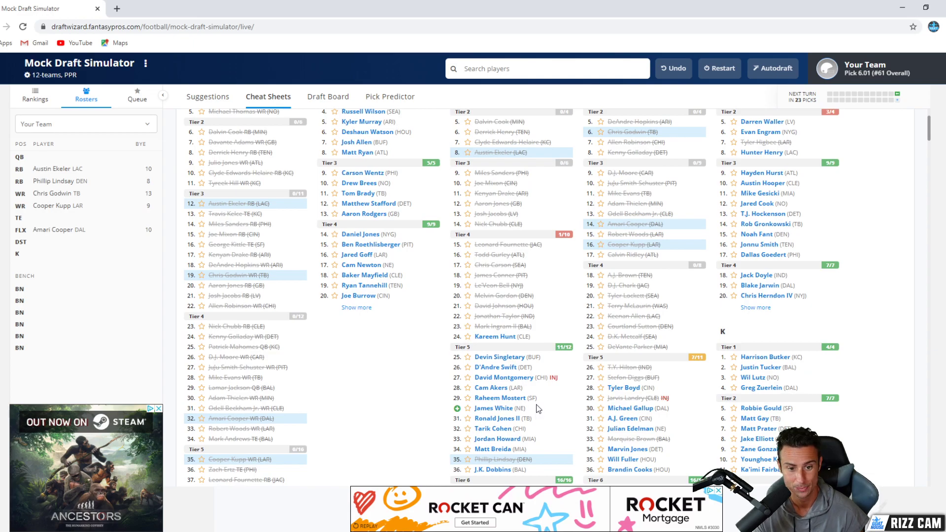
click(493, 336)
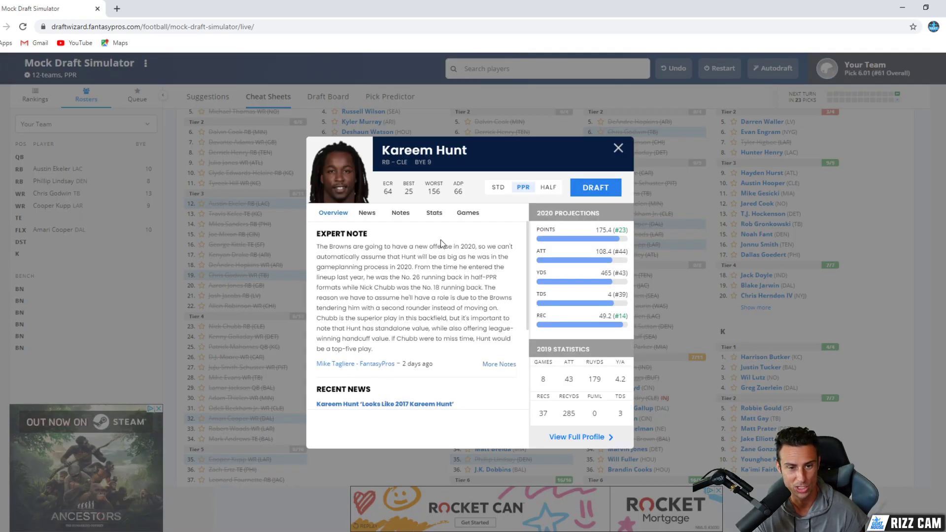
click(602, 192)
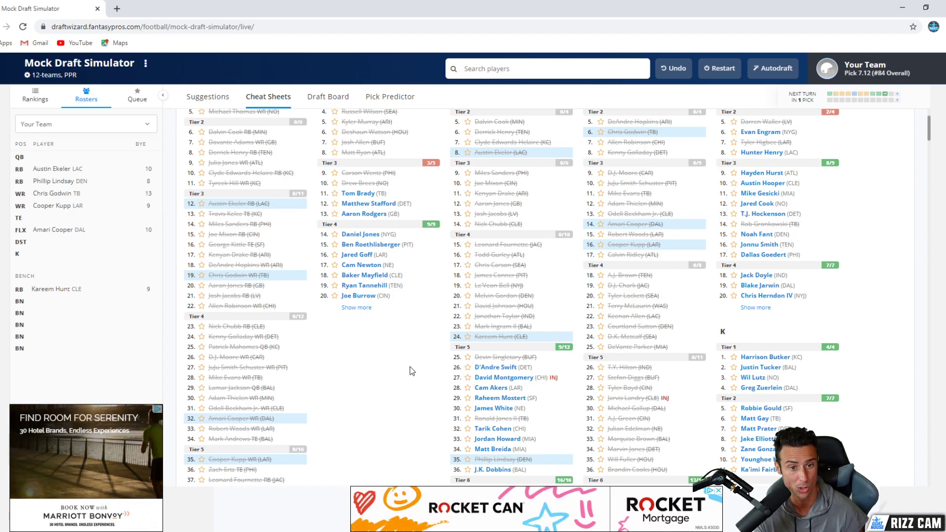
Review the remaining quarterbacks and running backs in the cheat sheets and draft quarterback Tom Brady at pick 7.12
scroll(410, 374, up, 3)
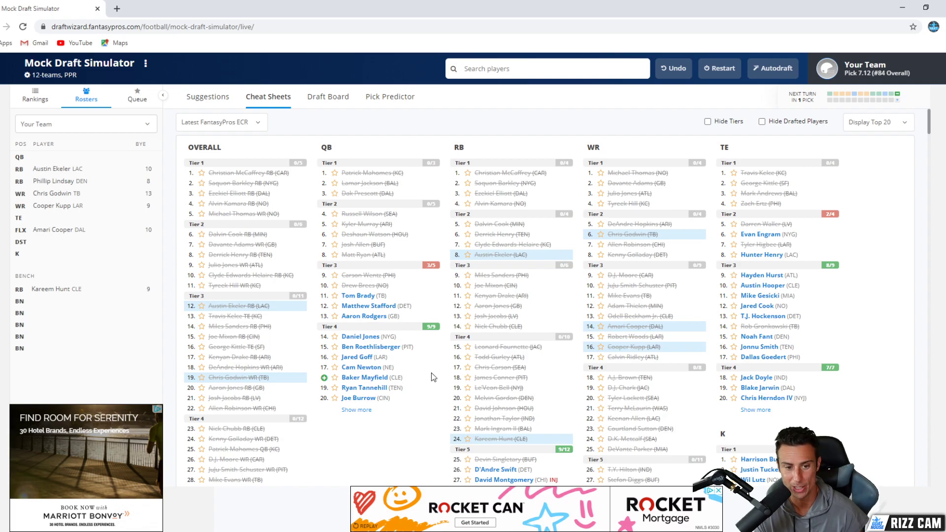
scroll(399, 363, down, 3)
scroll(400, 355, down, 1)
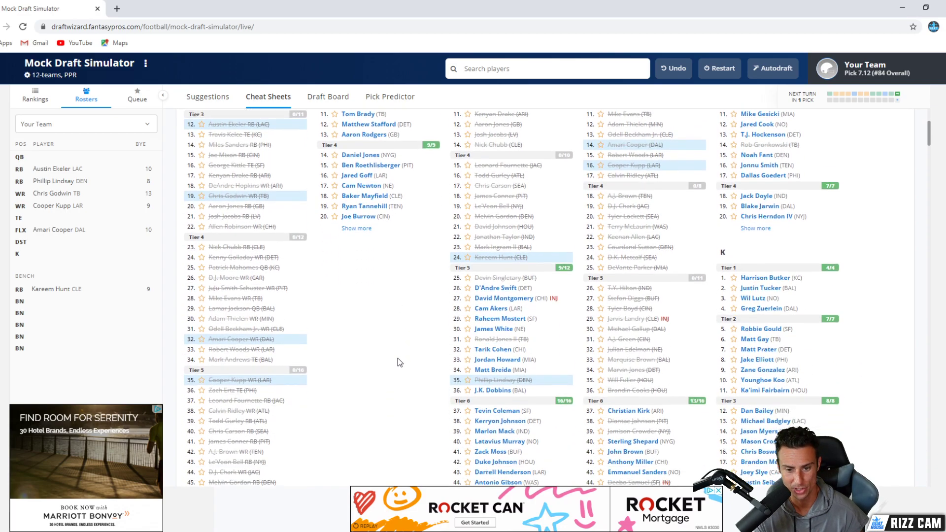
scroll(400, 354, up, 5)
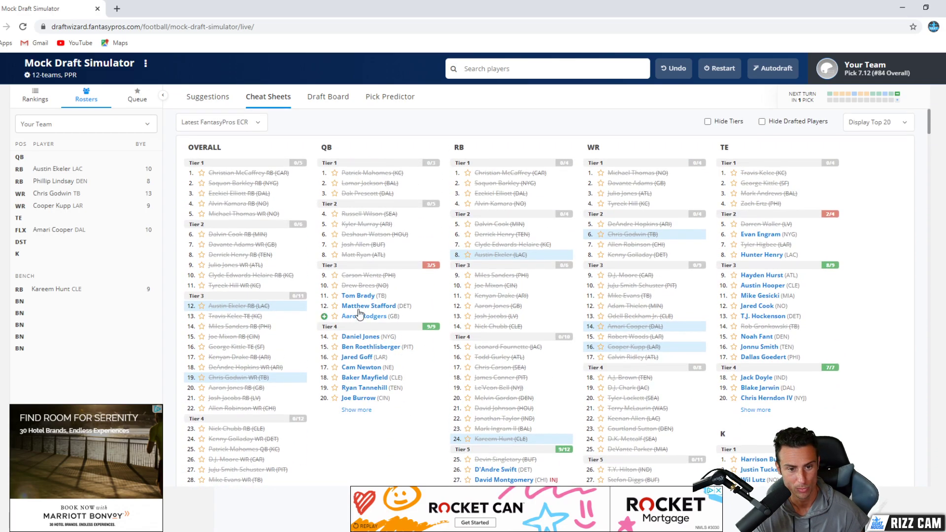
click(353, 296)
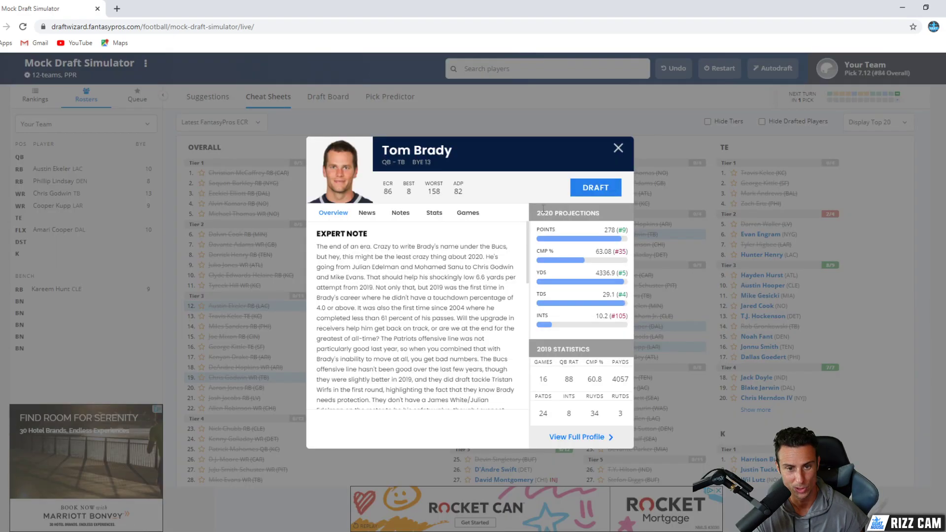
click(581, 193)
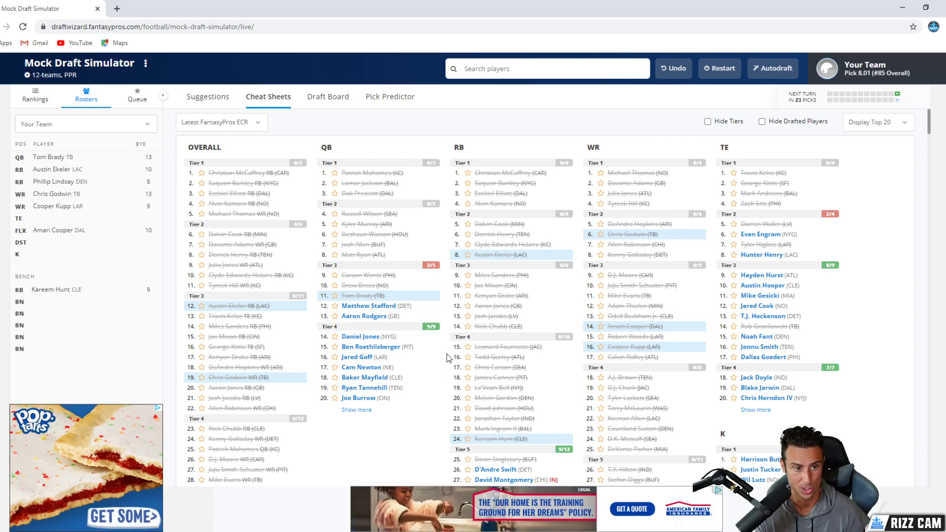
Compare the remaining running backs and wide receivers by tier and draft running back Cam Akers at pick 8.01
scroll(447, 359, down, 1)
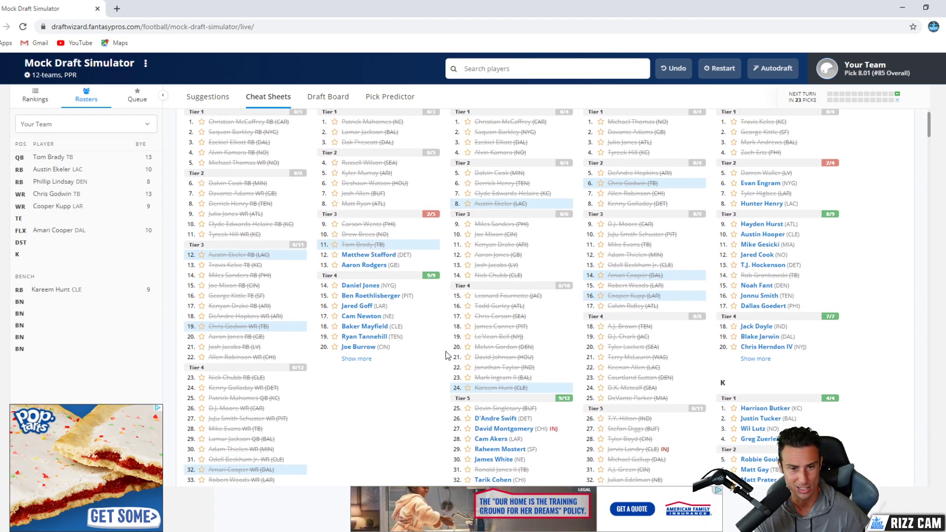
scroll(445, 353, down, 3)
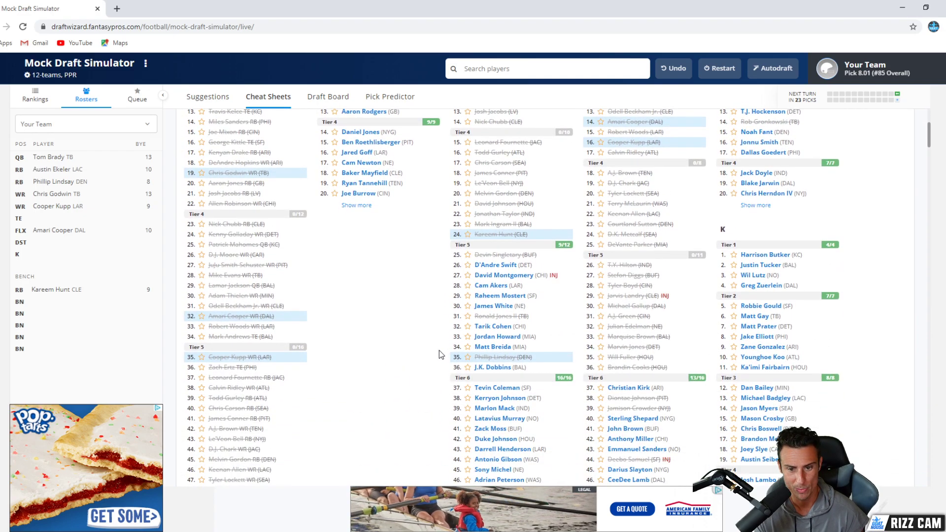
scroll(438, 350, down, 1)
scroll(436, 350, down, 1)
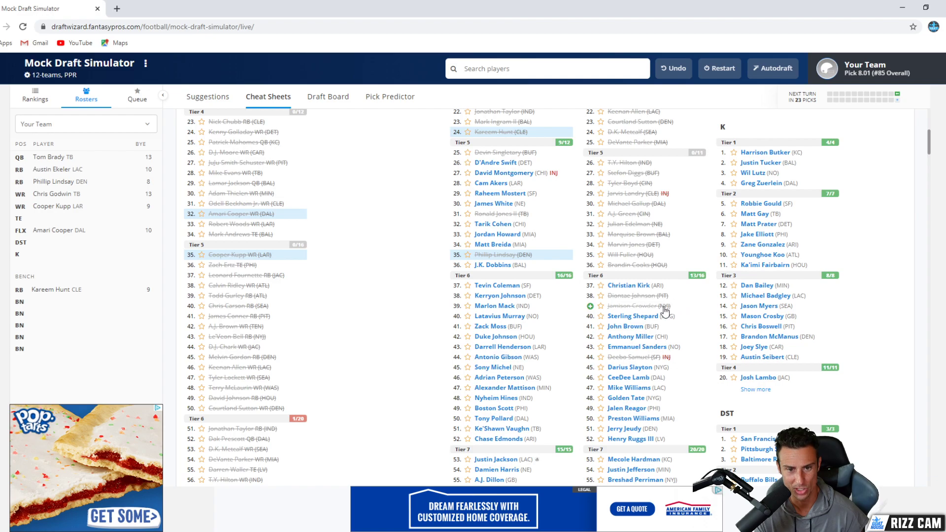
scroll(669, 308, up, 1)
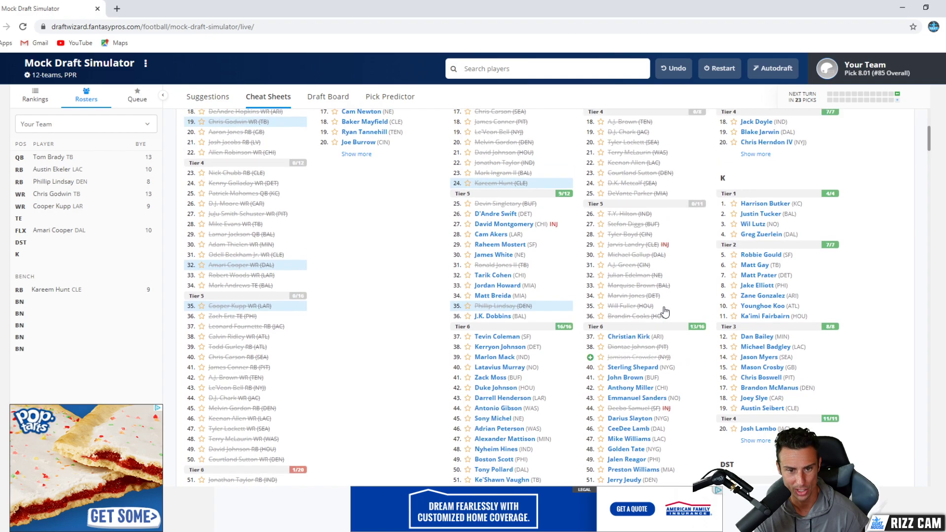
click(490, 235)
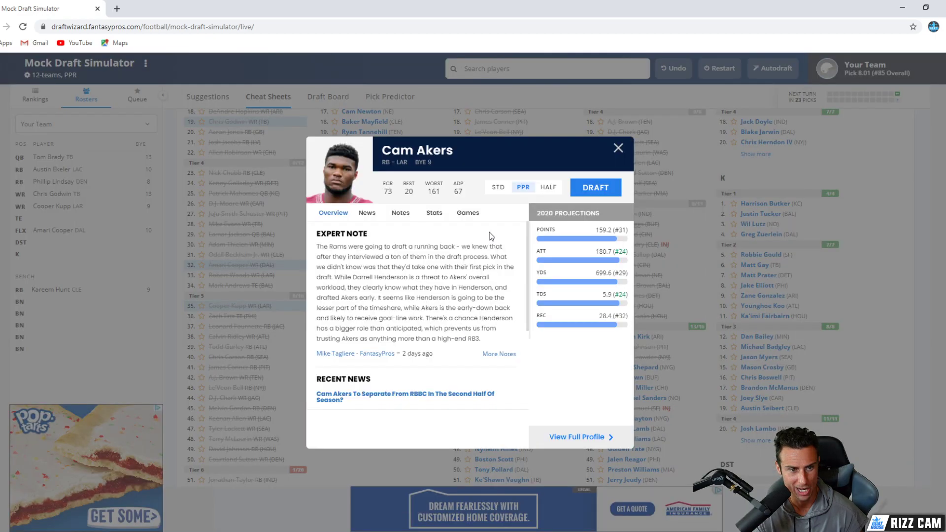
click(581, 193)
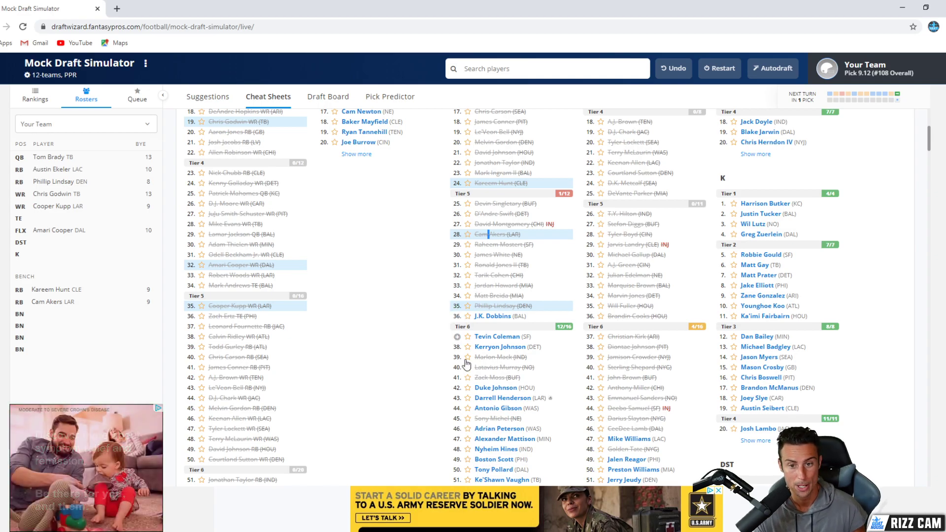
Draft tight end Hunter Henry from the cheat sheet rankings at pick 9.12
scroll(461, 354, up, 5)
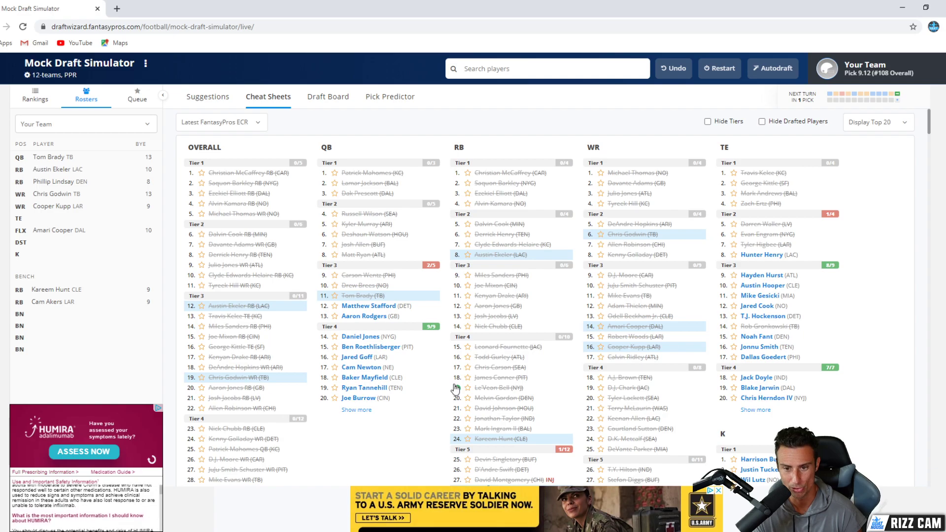
click(753, 254)
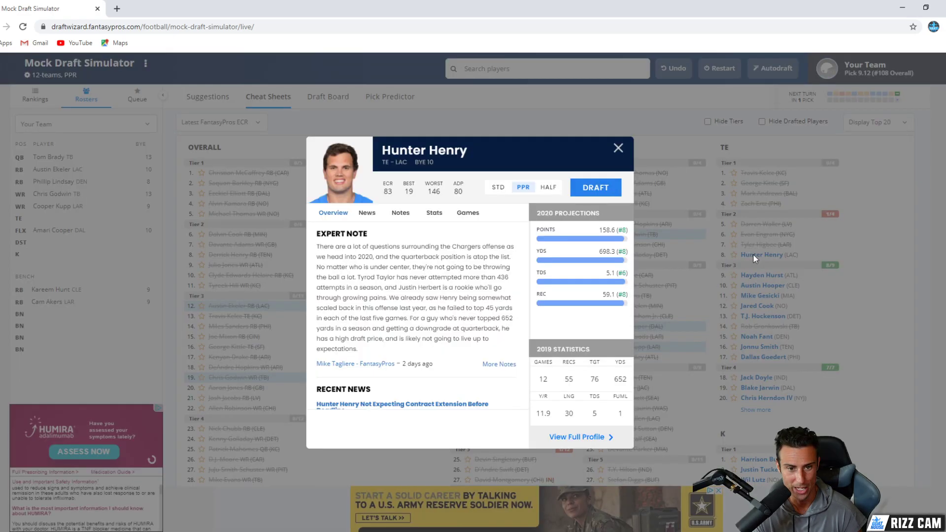
click(597, 196)
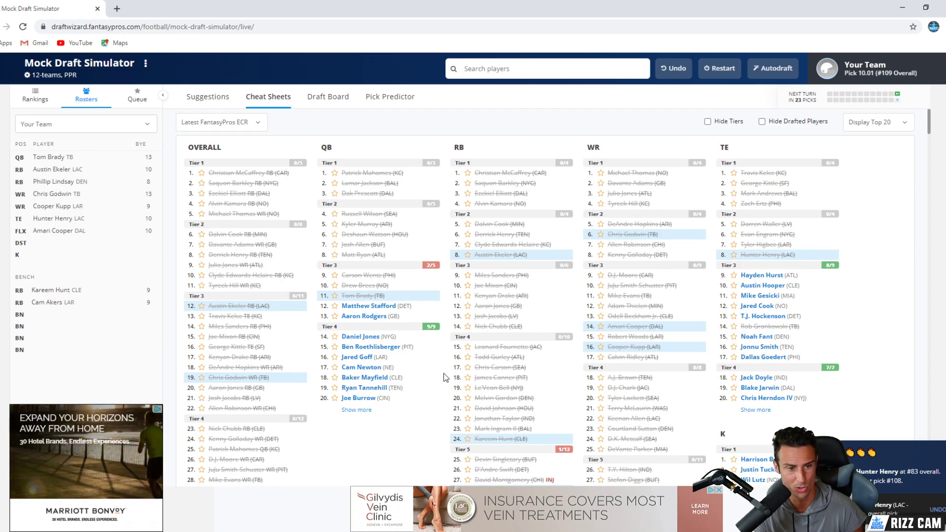
Look through the remaining running backs and wide receivers and draft wide receiver Jalen Reagor at pick 10.01
scroll(449, 378, down, 3)
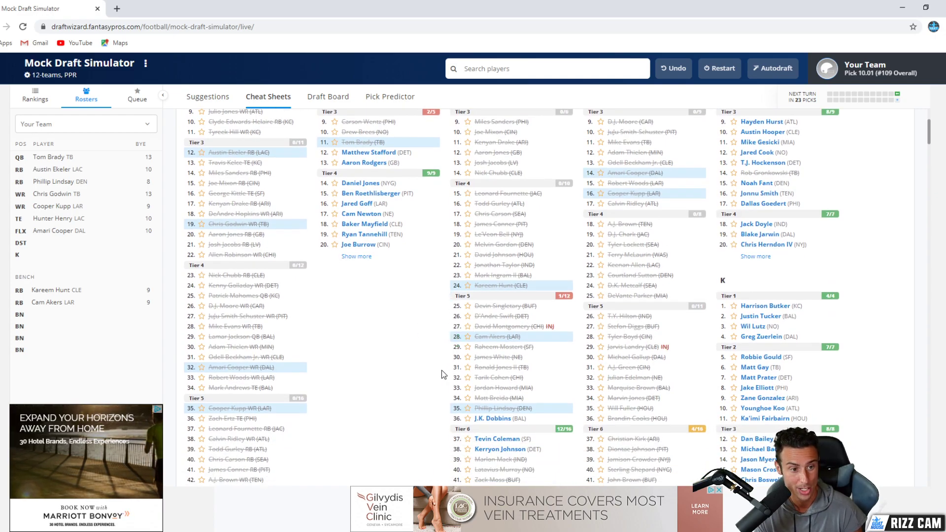
scroll(557, 372, down, 4)
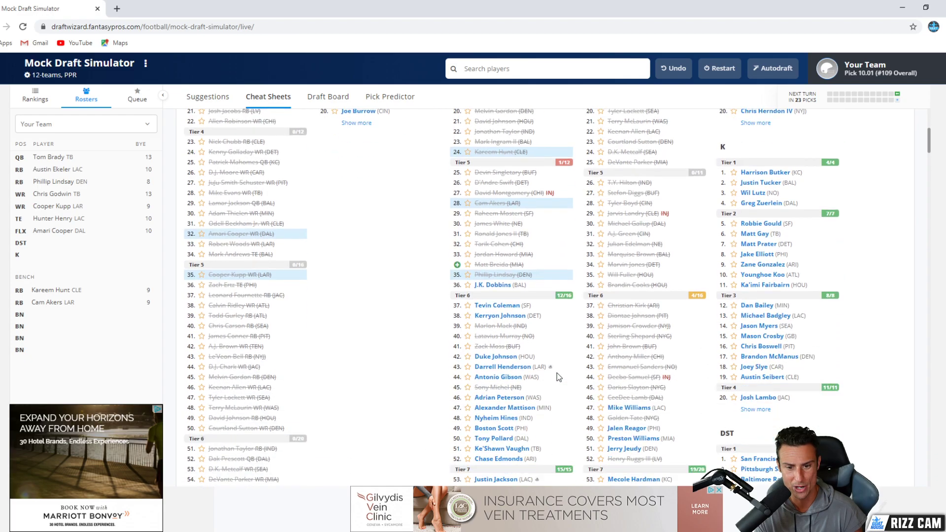
scroll(556, 373, down, 2)
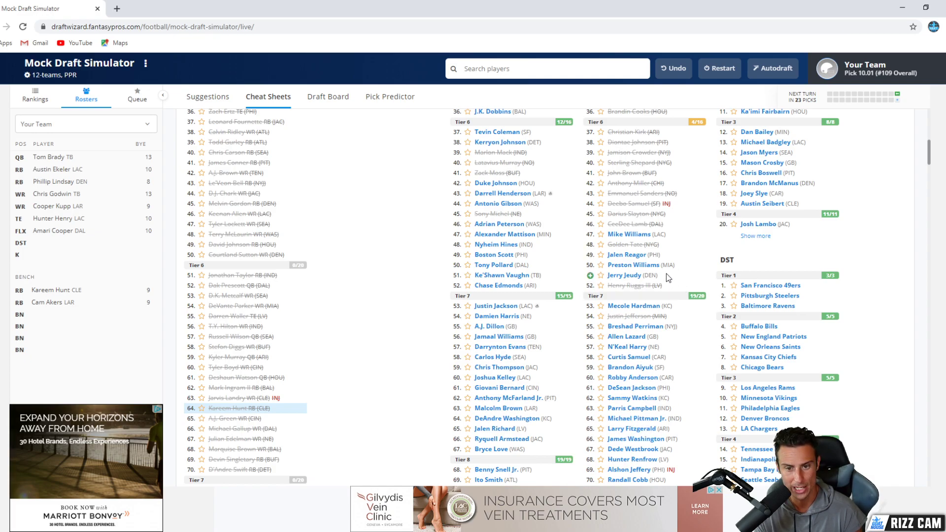
click(625, 254)
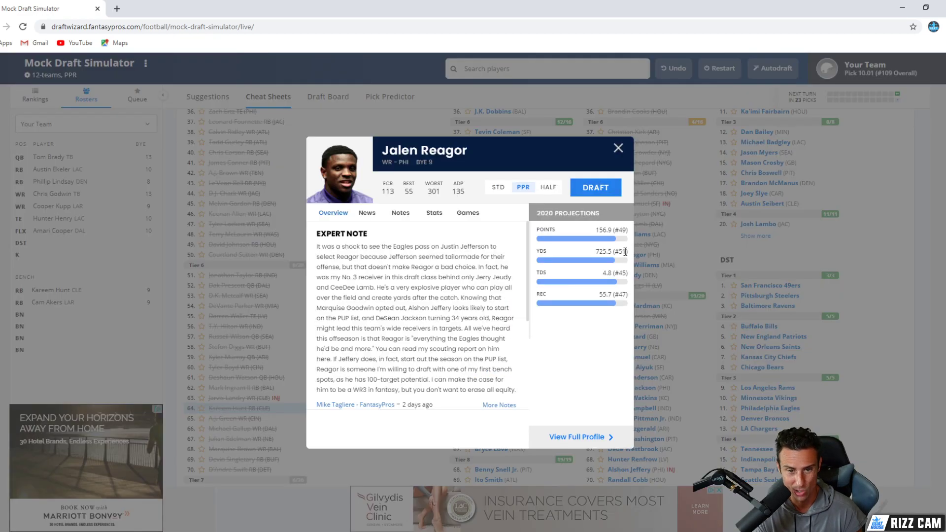
click(596, 189)
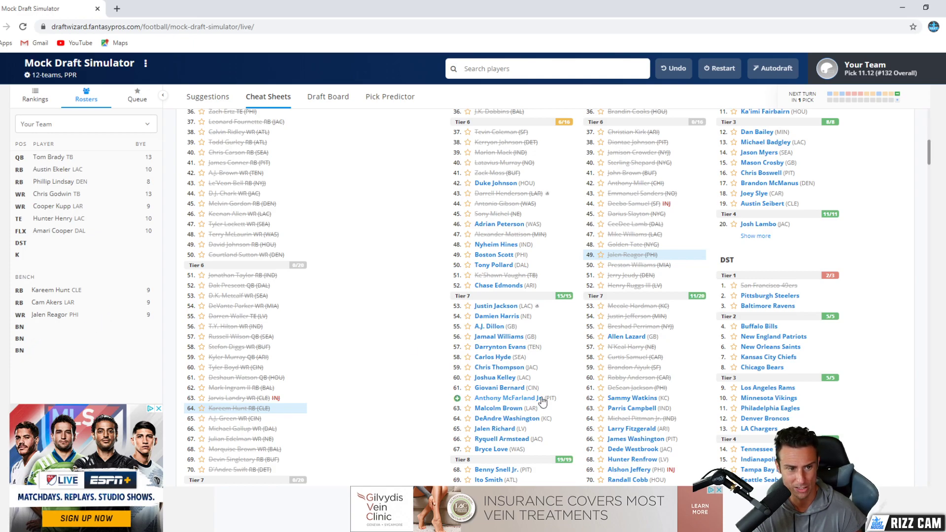
Check the remaining players across the position rankings and draft running back Adrian Peterson at pick 11.12
scroll(577, 419, up, 10)
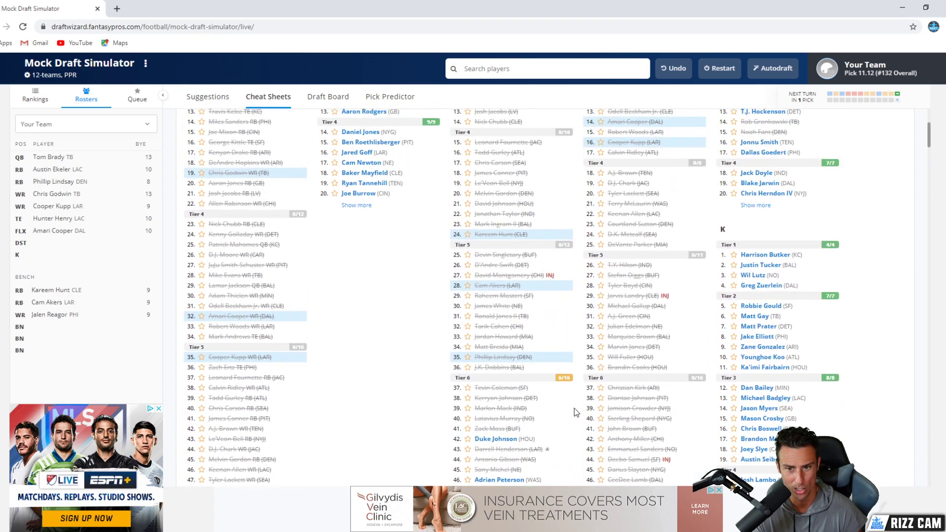
scroll(576, 419, down, 8)
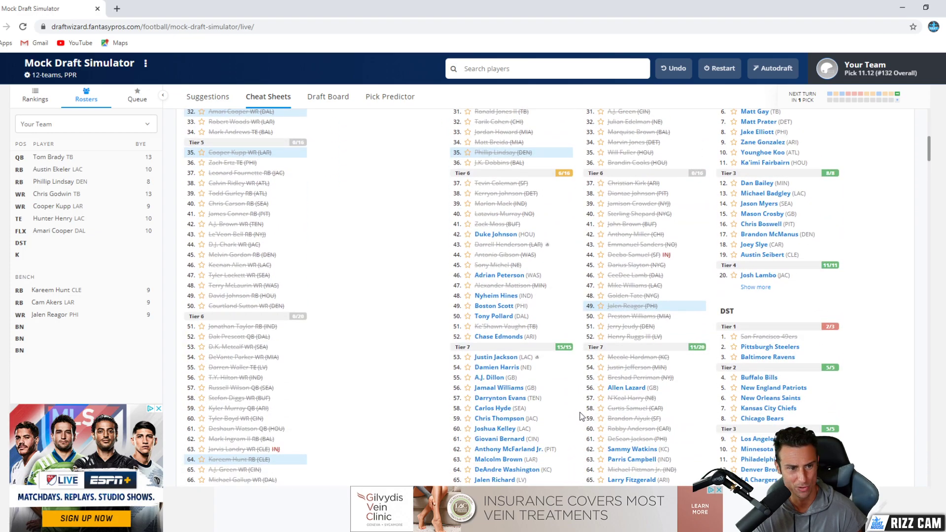
scroll(664, 405, down, 3)
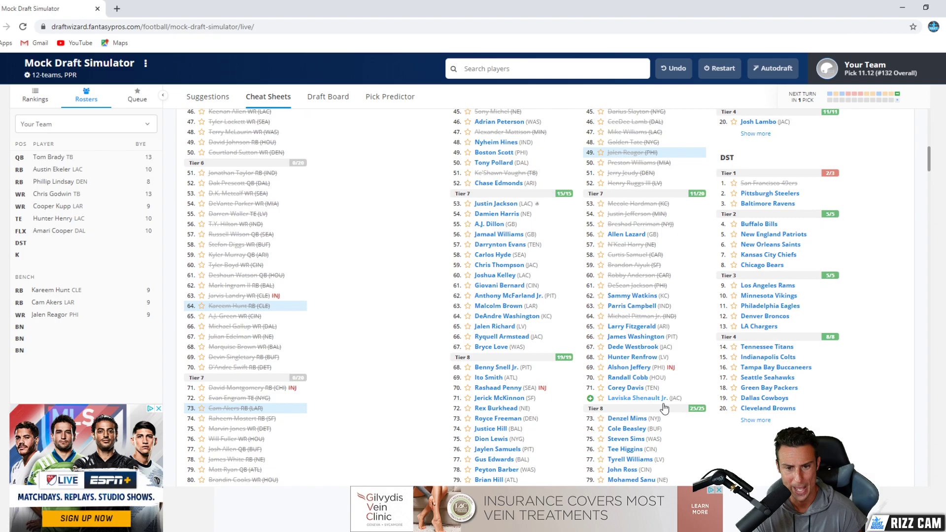
scroll(664, 408, up, 3)
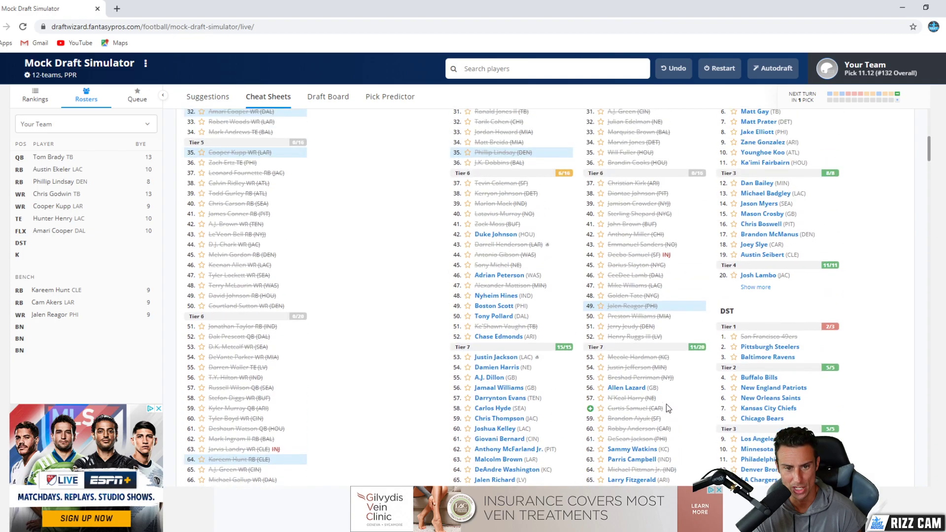
click(502, 277)
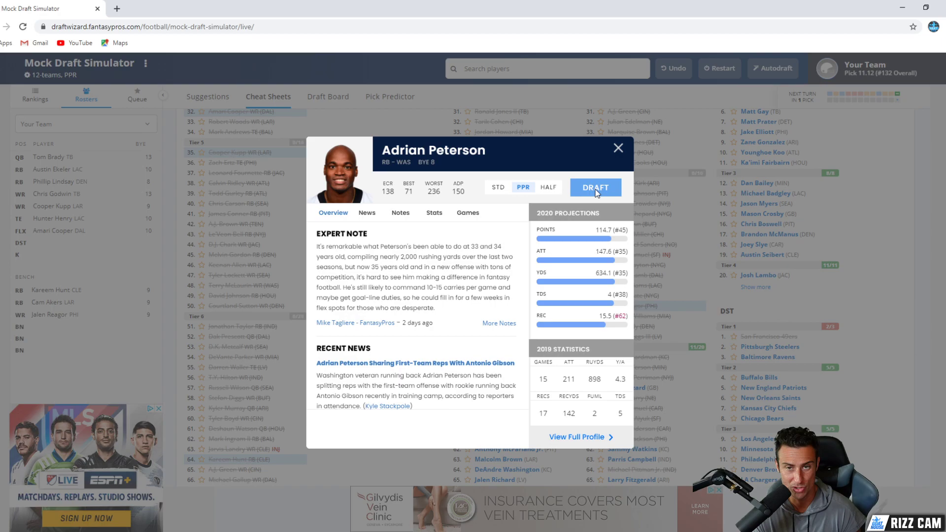
click(595, 188)
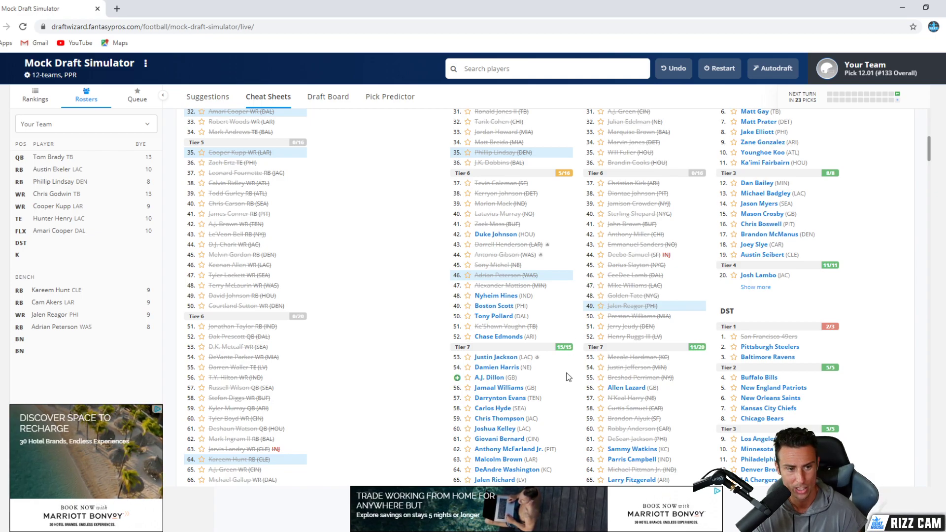
Draft Aaron Rodgers as the backup quarterback from the cheat sheet rankings at pick 12.01
scroll(569, 375, up, 2)
scroll(569, 377, up, 6)
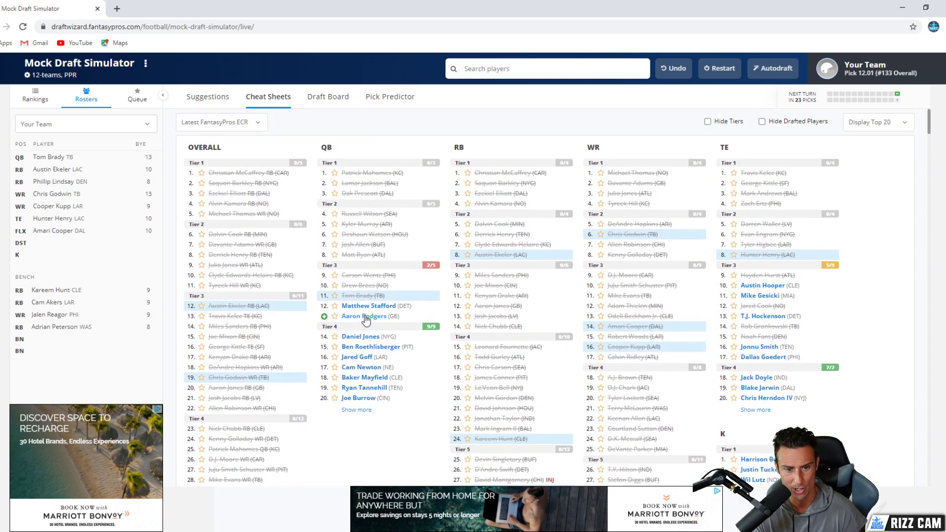
click(365, 317)
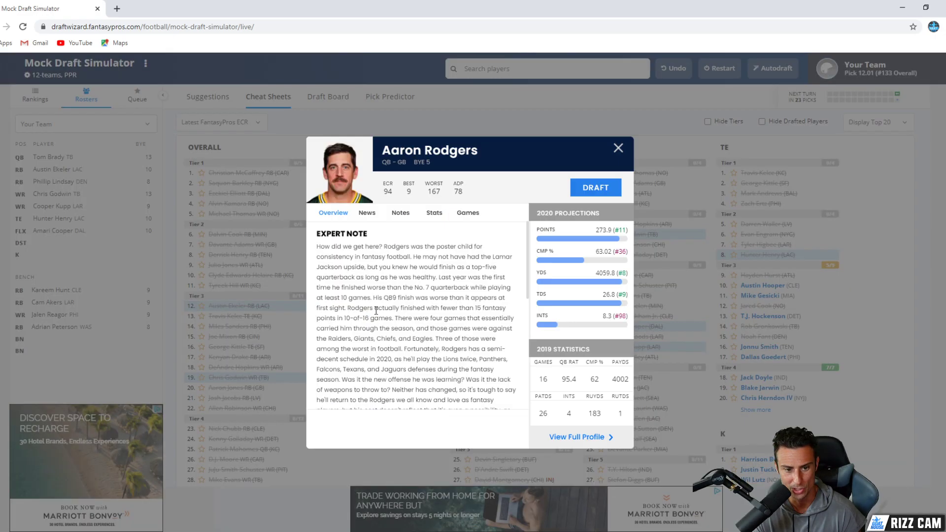
click(590, 193)
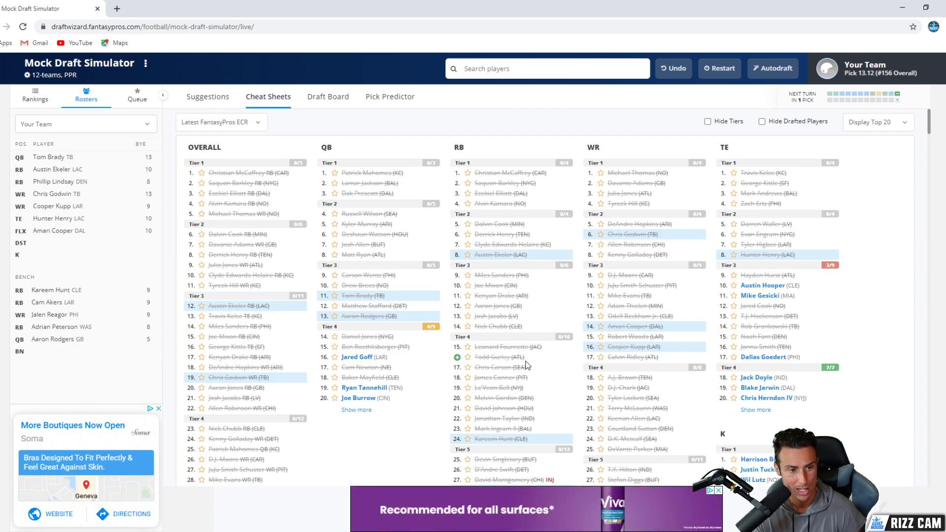
Draft Chris Herndon IV as the backup tight end at pick 13.12
scroll(572, 368, down, 1)
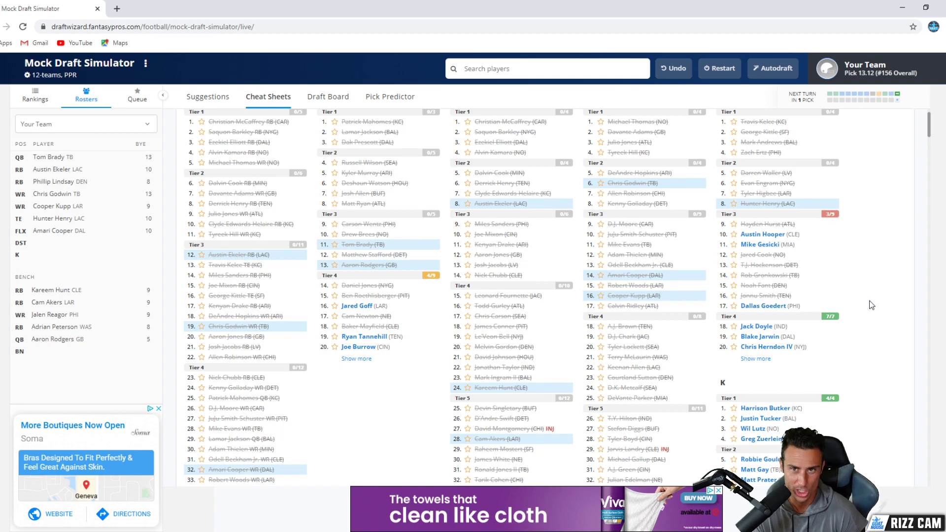
click(757, 349)
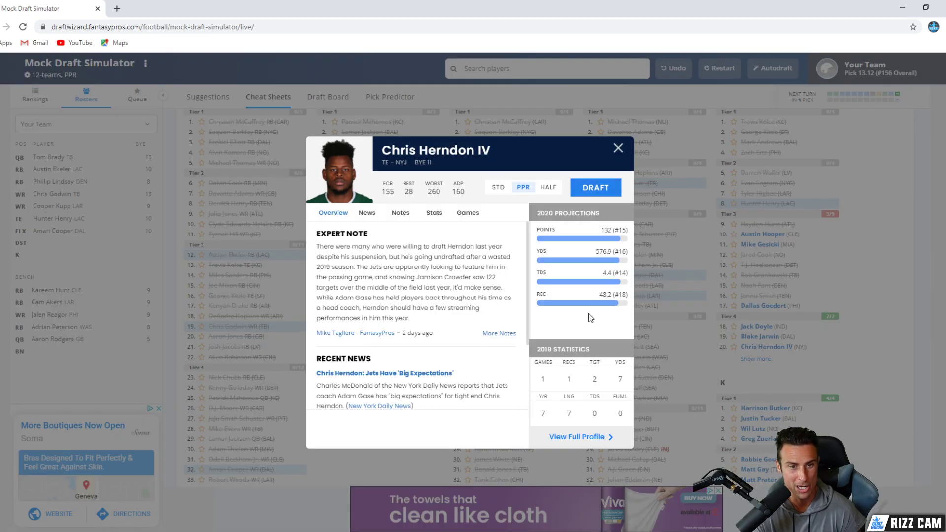
click(592, 197)
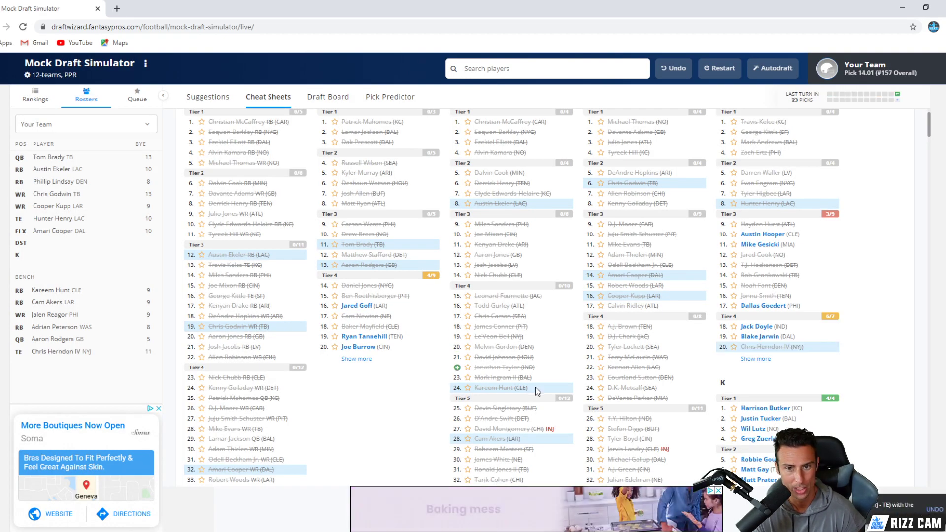
Draft kicker Harrison Butker at pick 14.01 and the Denver Broncos defense with the last pick, 15.12
scroll(539, 389, down, 5)
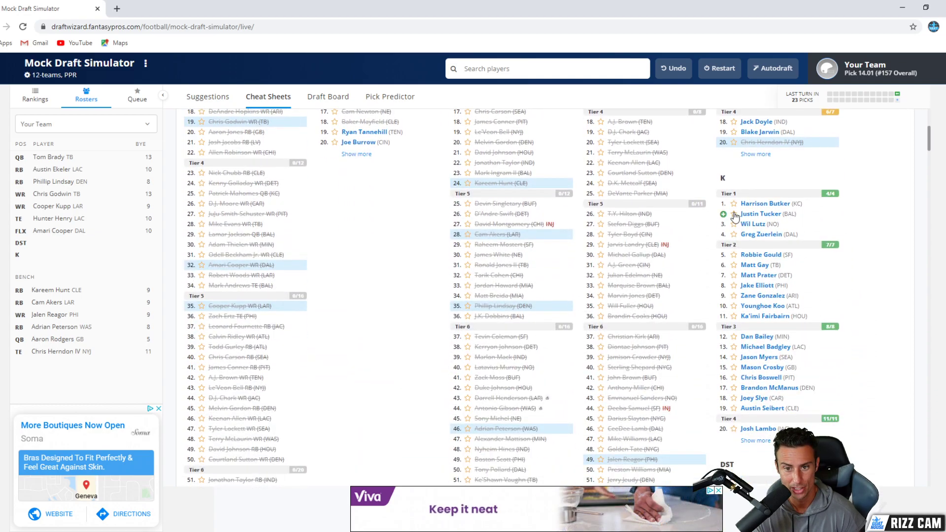
click(750, 204)
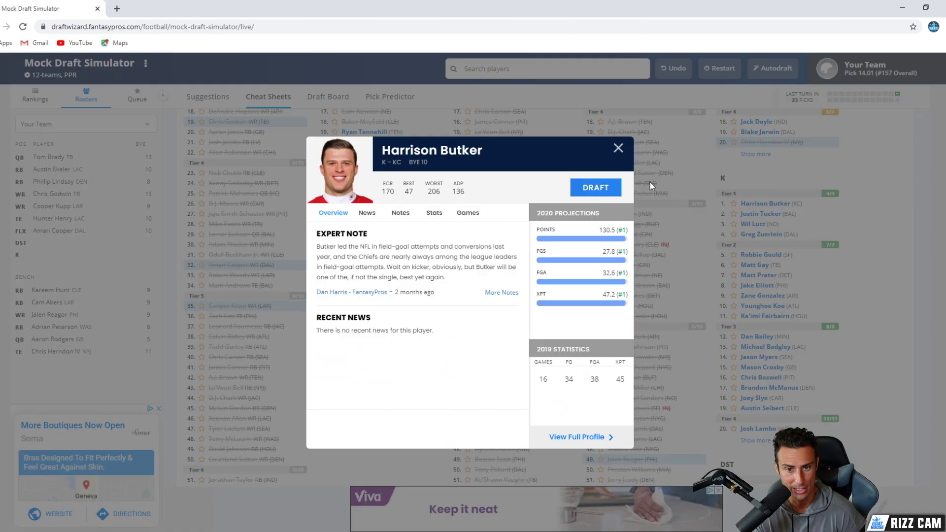
click(595, 189)
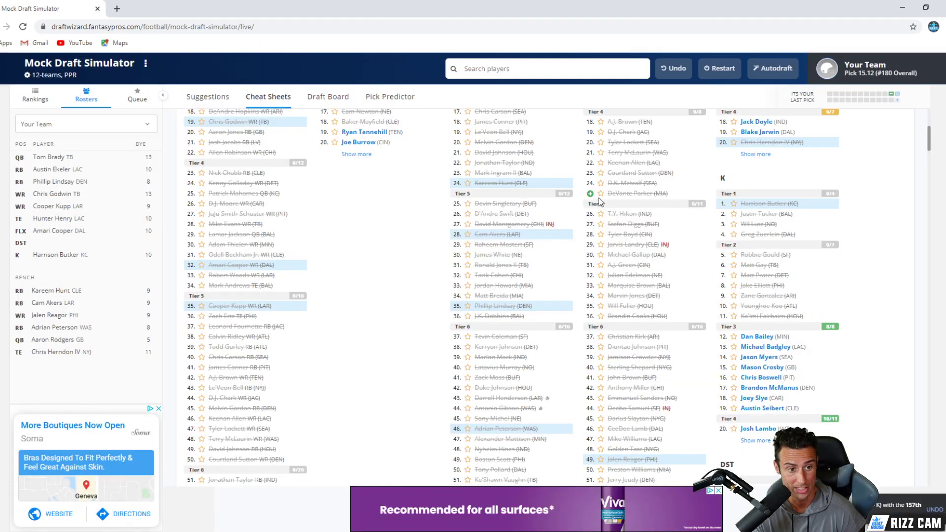
scroll(659, 306, down, 7)
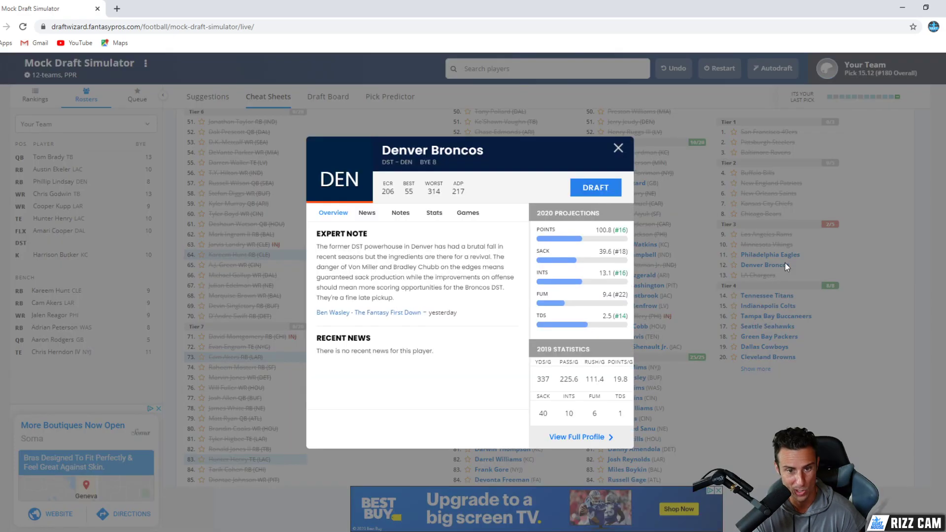
click(591, 195)
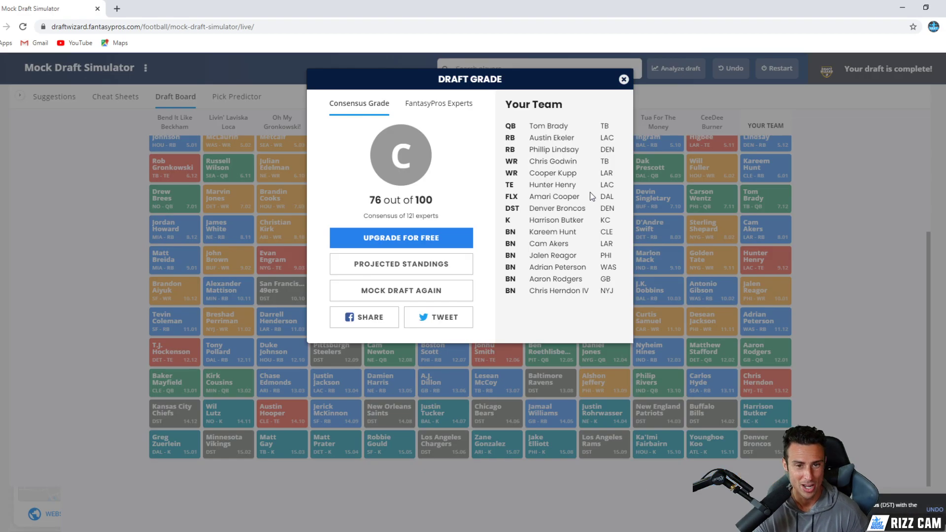